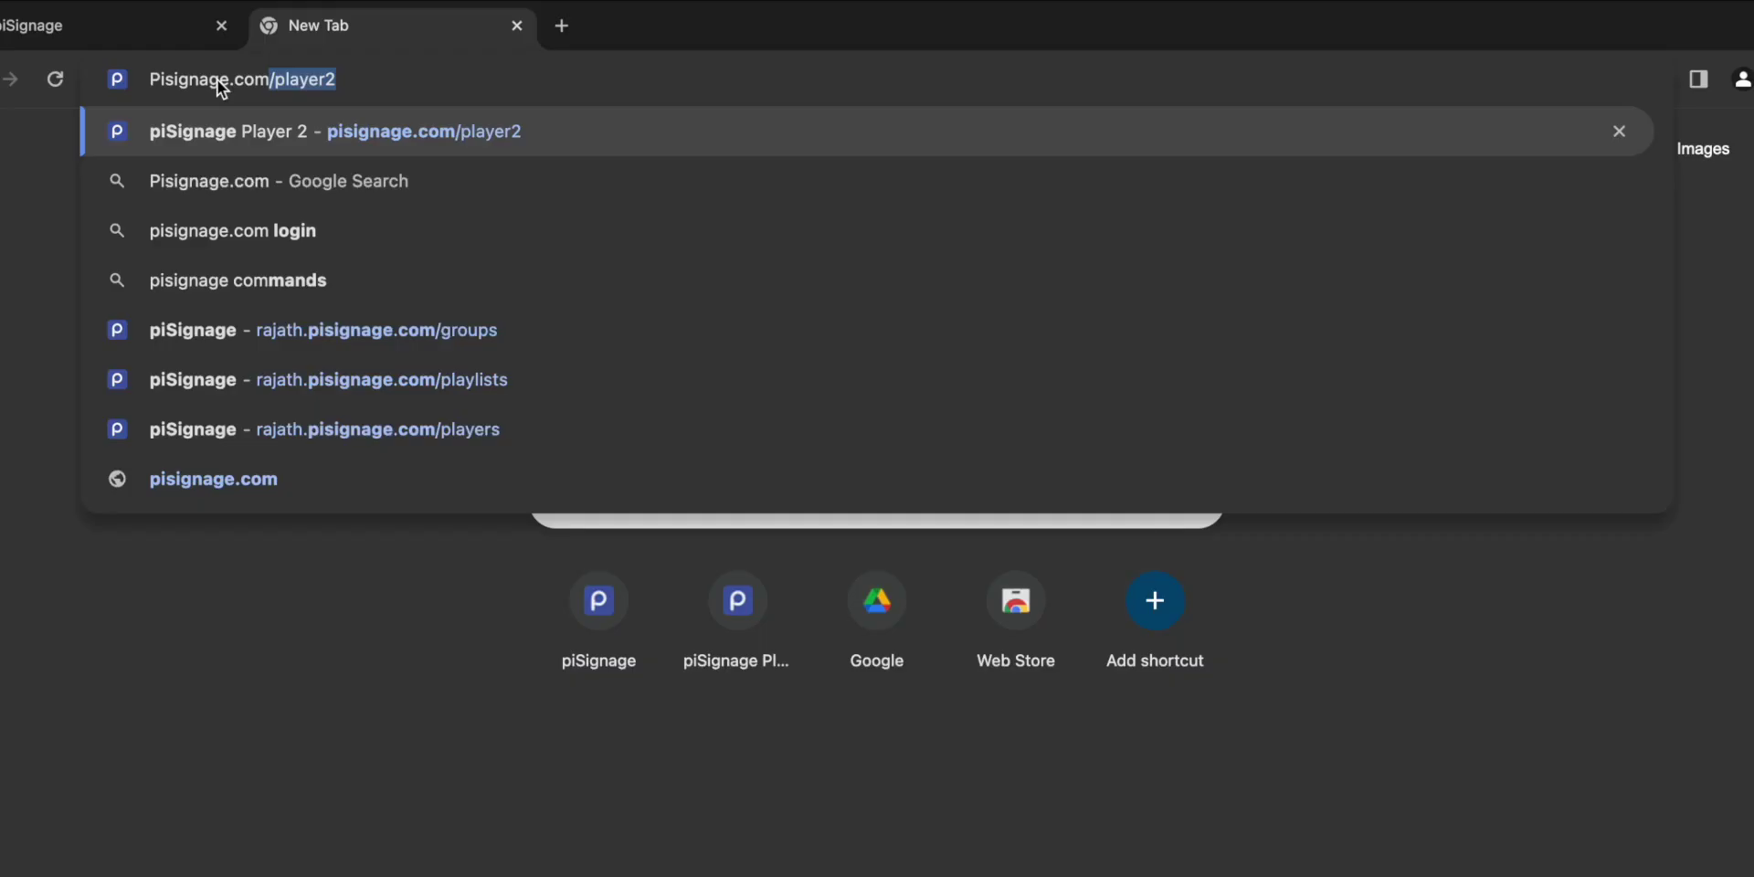
# Go to pisignage.com/player2 in the new browser tab
pyautogui.write('/player2')
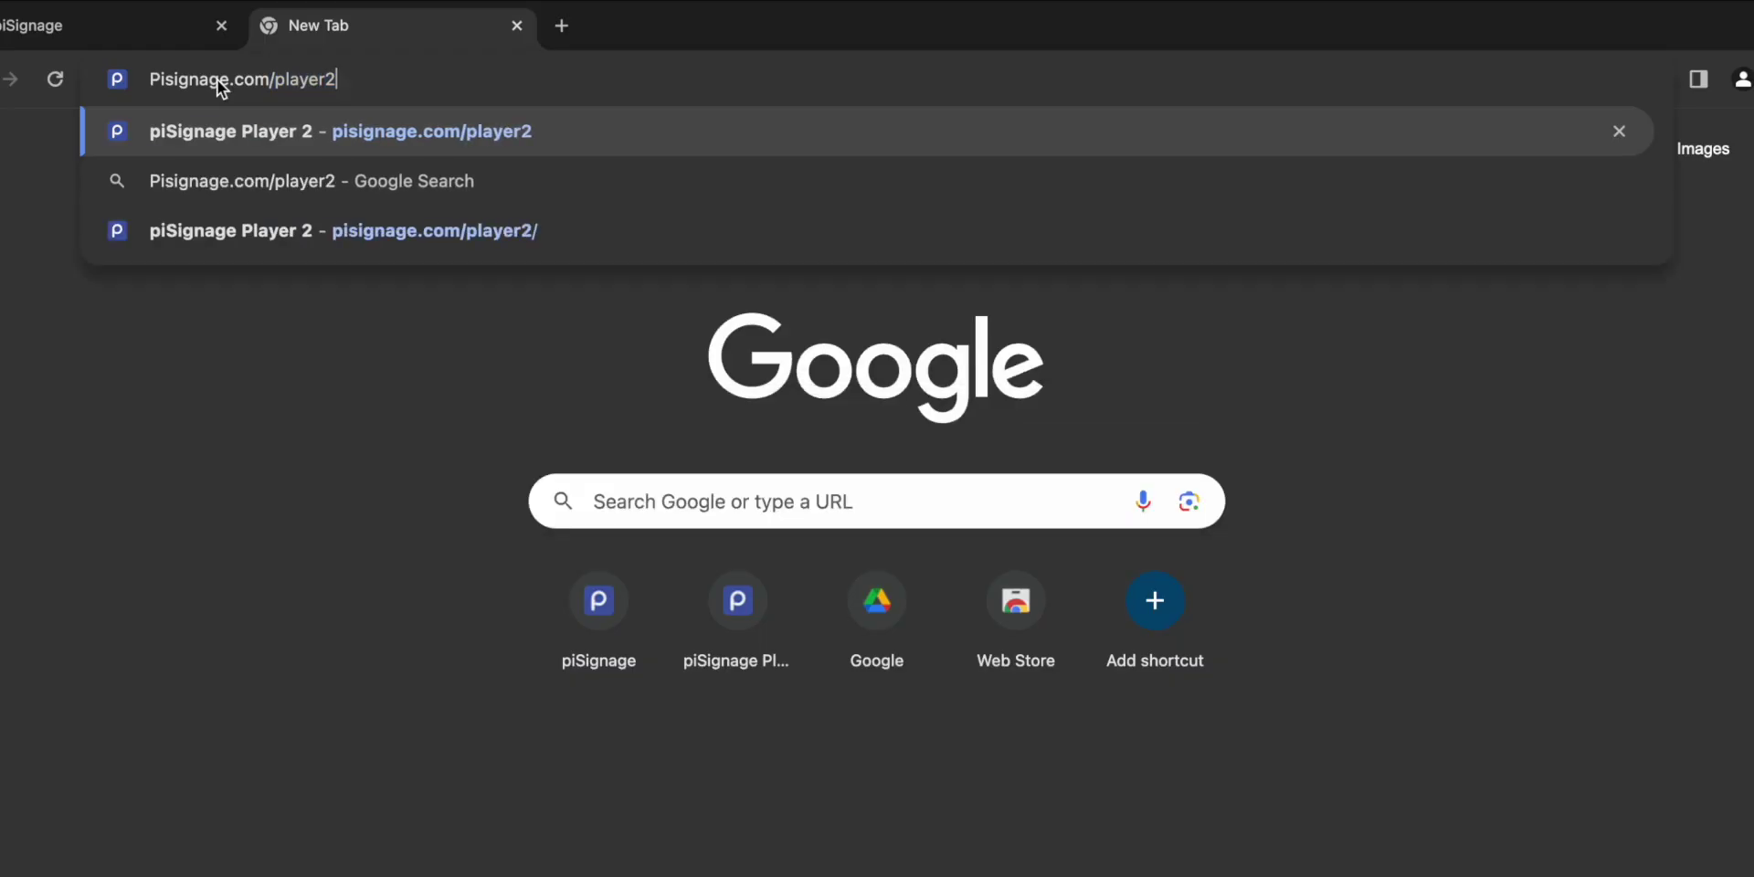
pyautogui.press('Return')
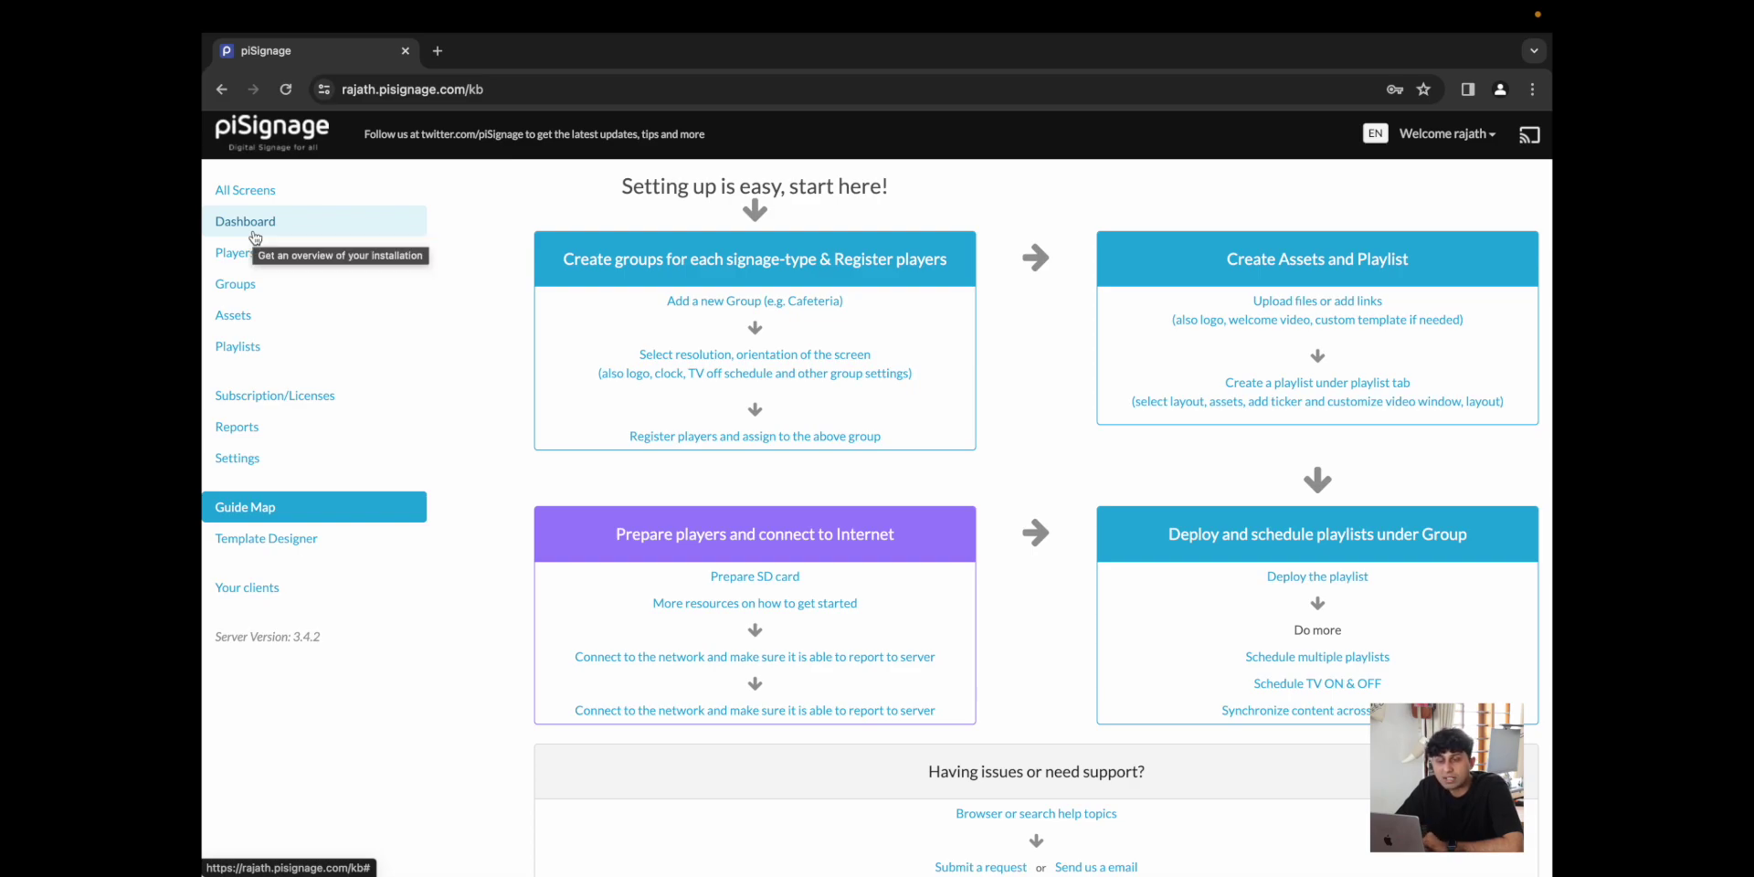
# Review the dashboard overview of players and check the status of the Demo TV player
pyautogui.click(255, 234)
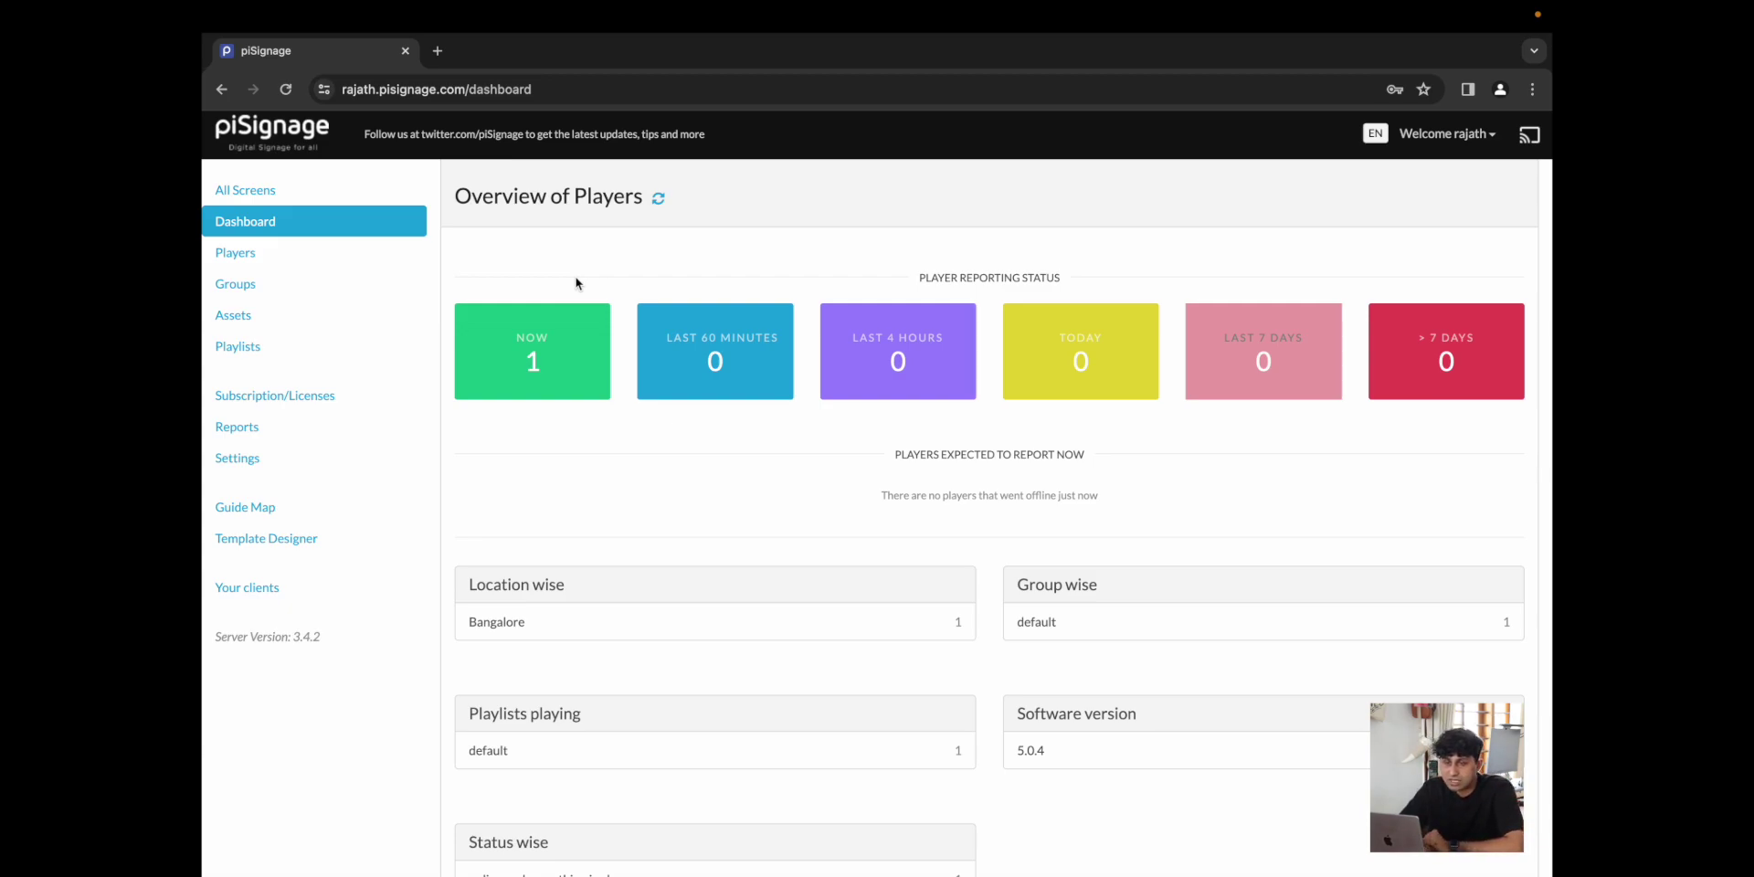
pyautogui.click(297, 260)
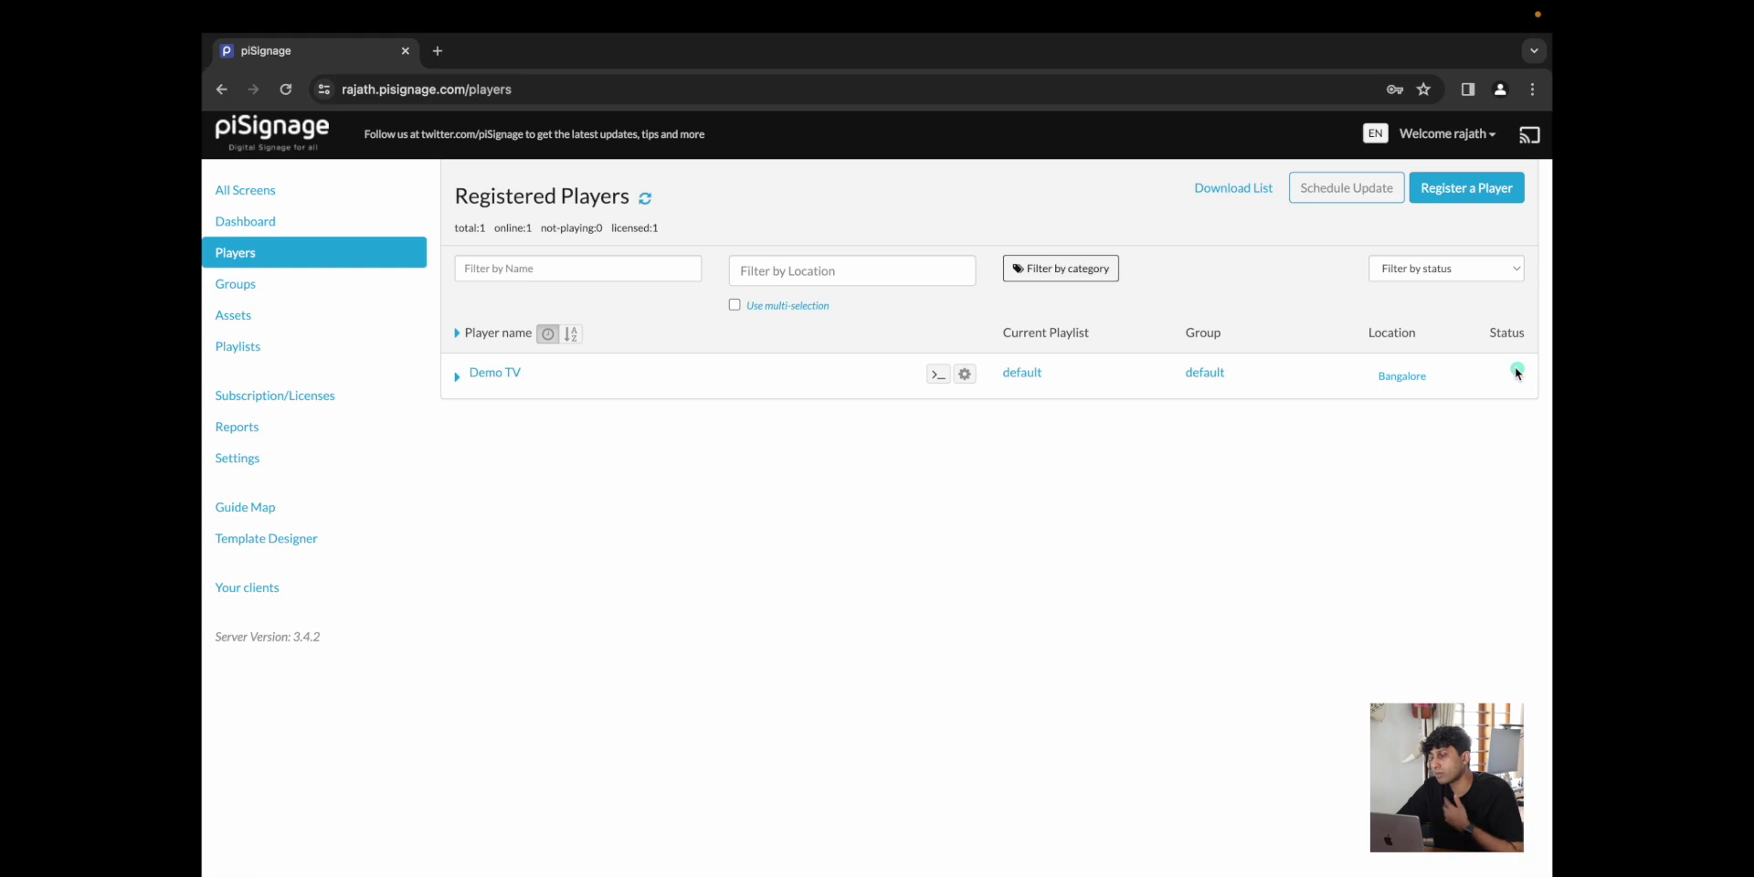
pyautogui.moveTo(1515, 371)
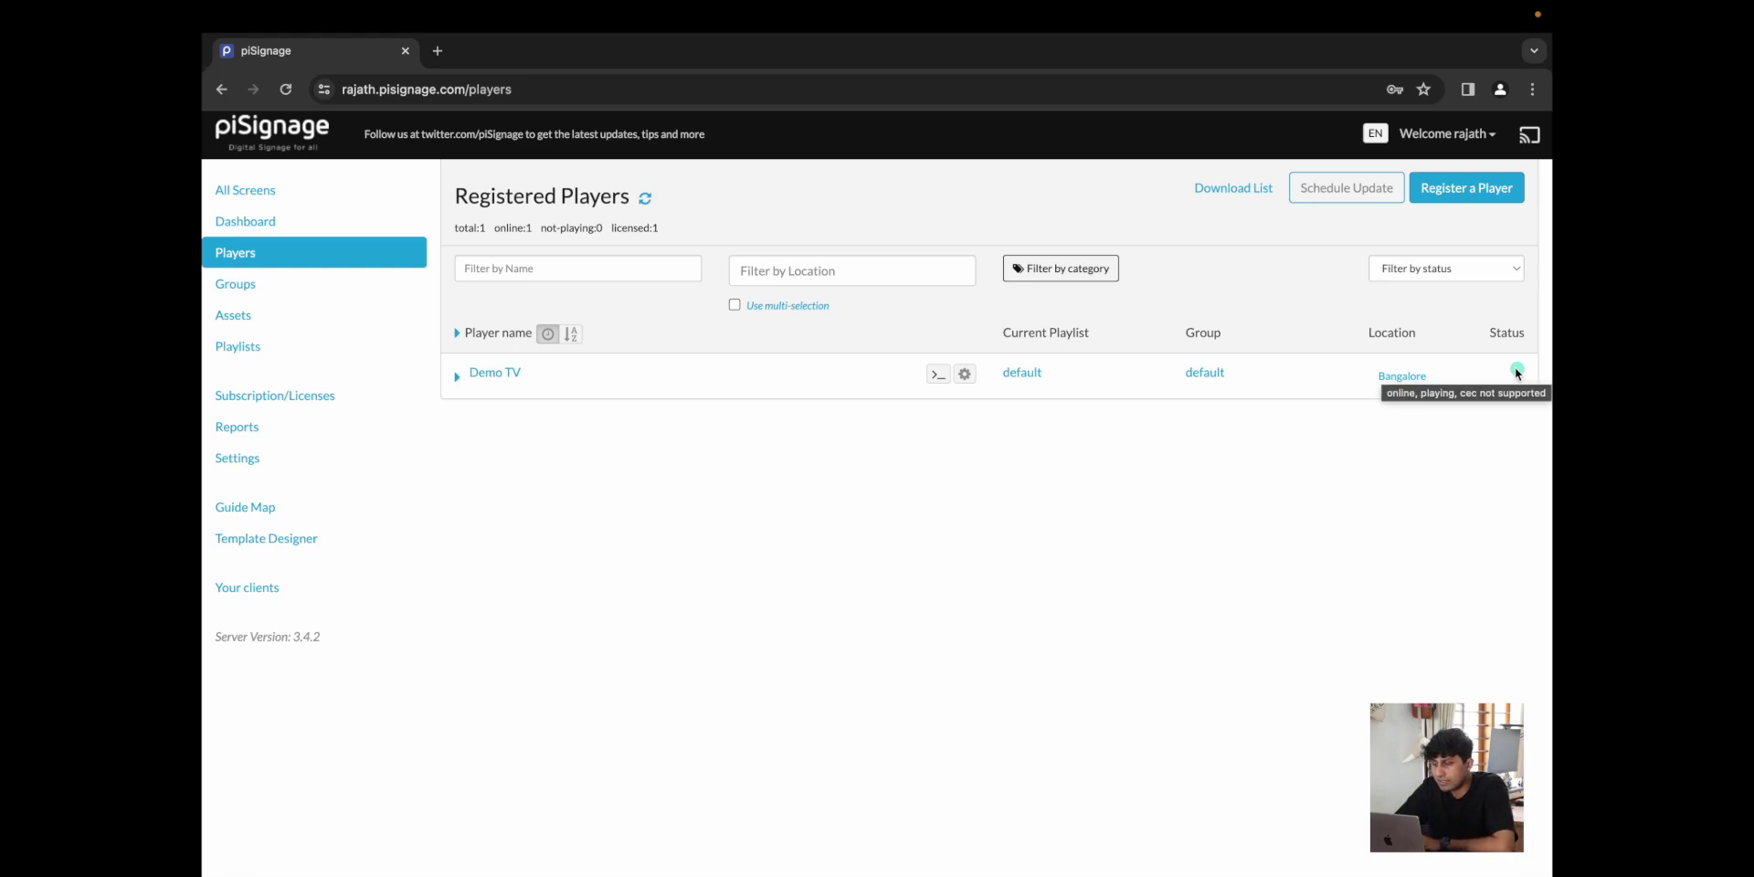
# View the Demo TV player's settings and its Pi Shell controls, closing each dialog without changes
pyautogui.click(965, 375)
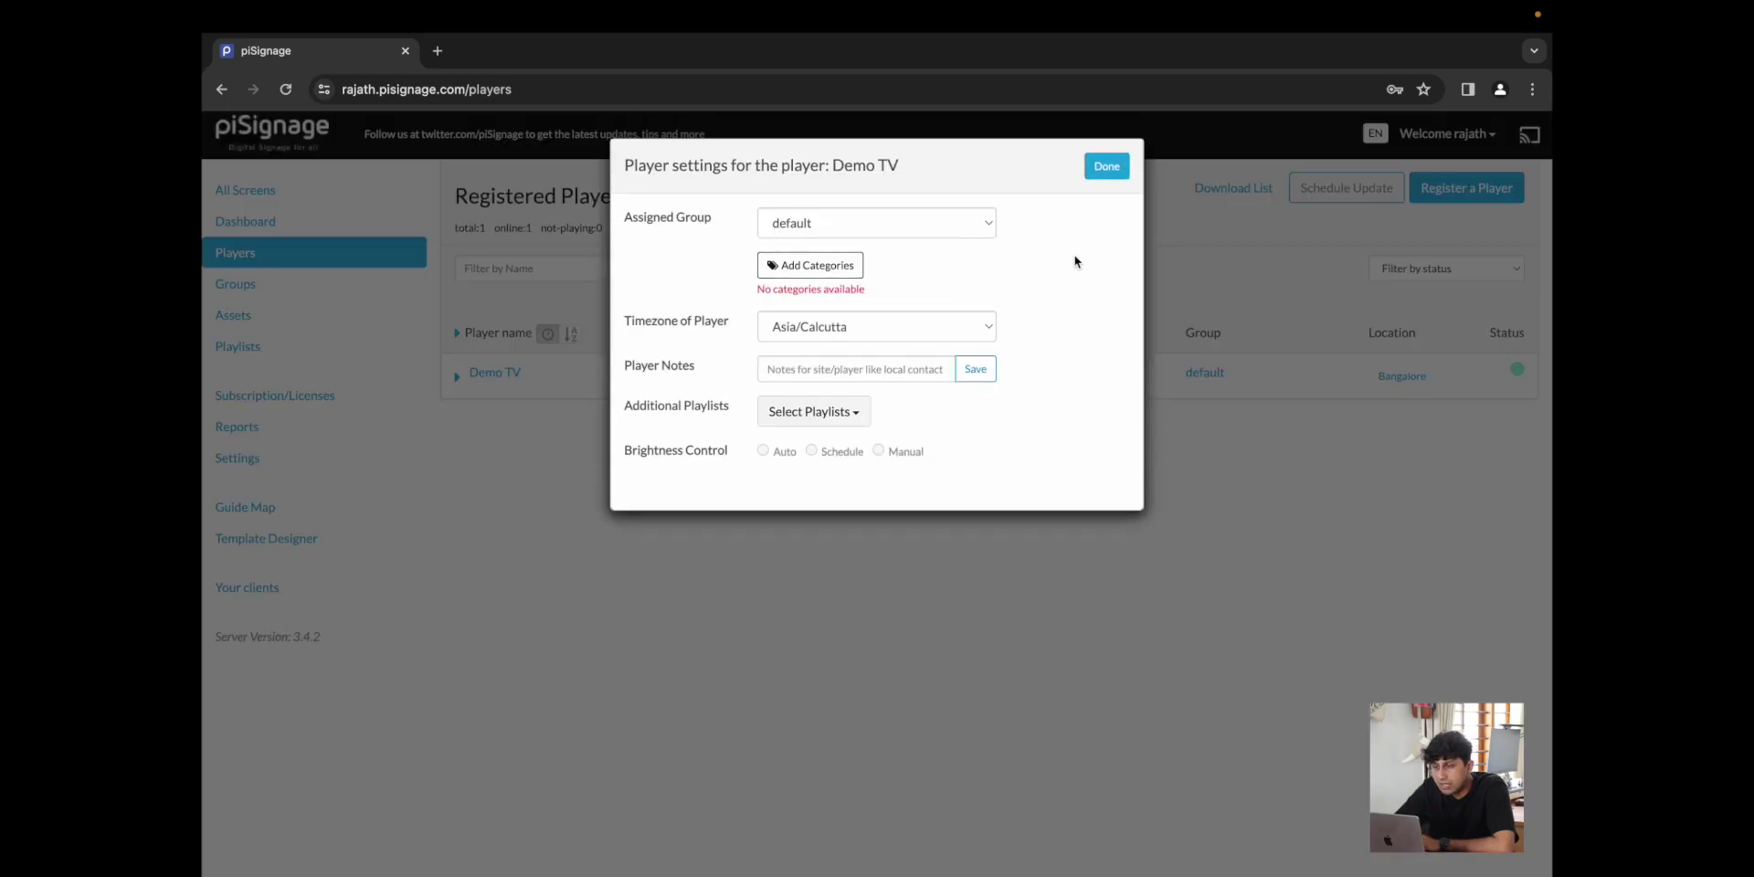
pyautogui.click(1118, 171)
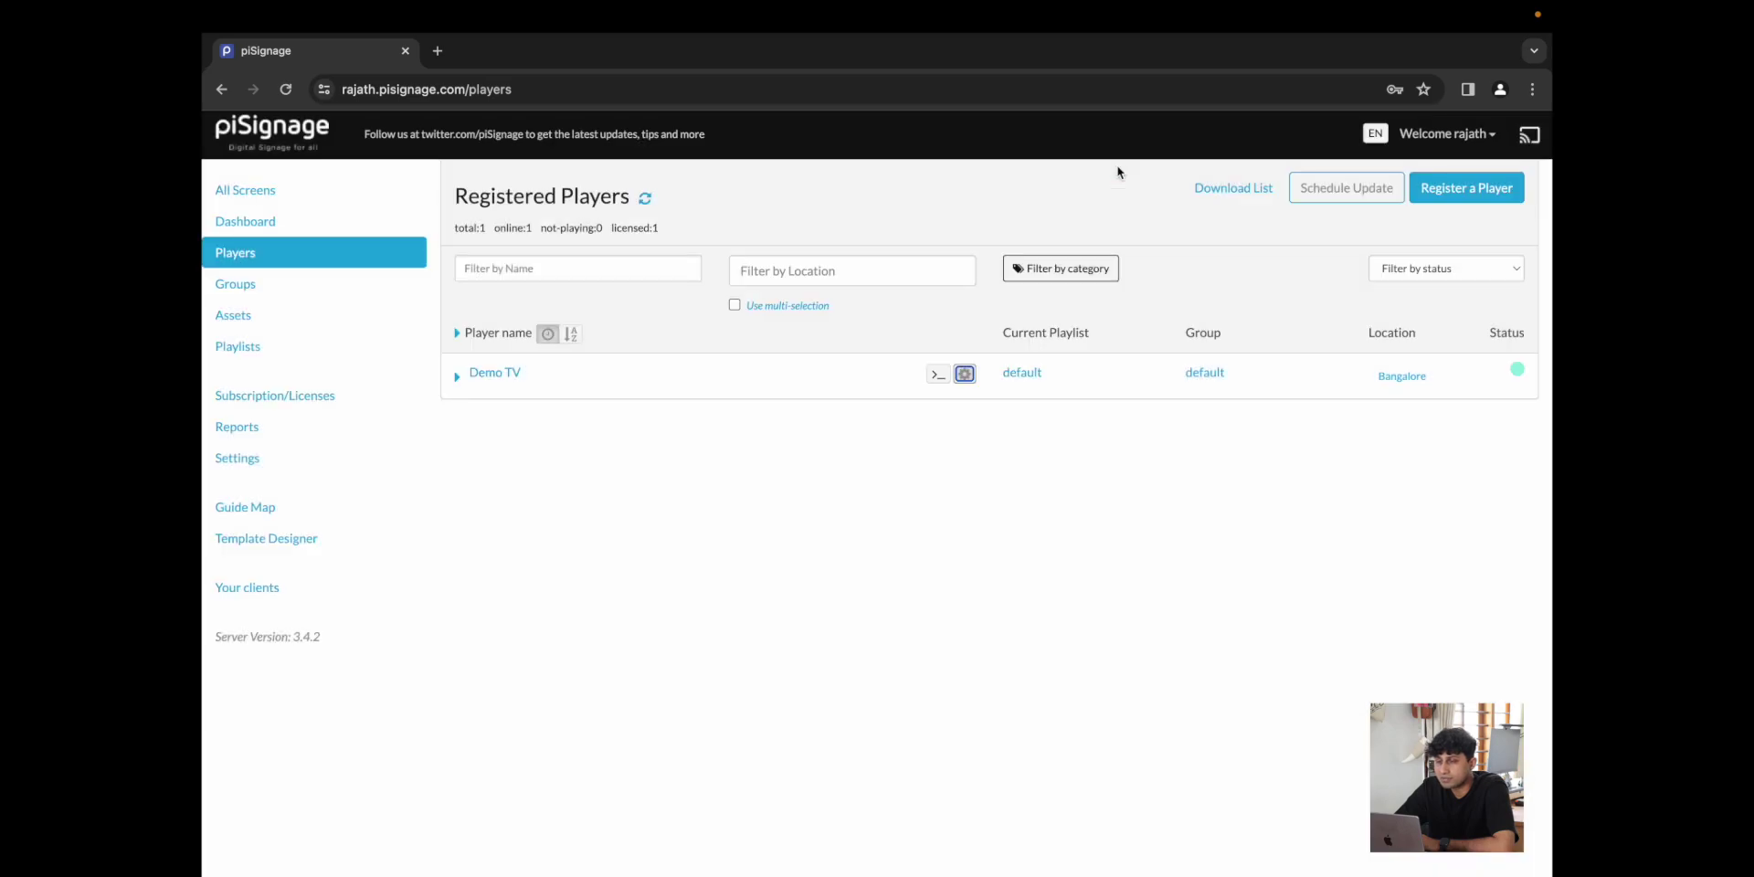
pyautogui.click(941, 379)
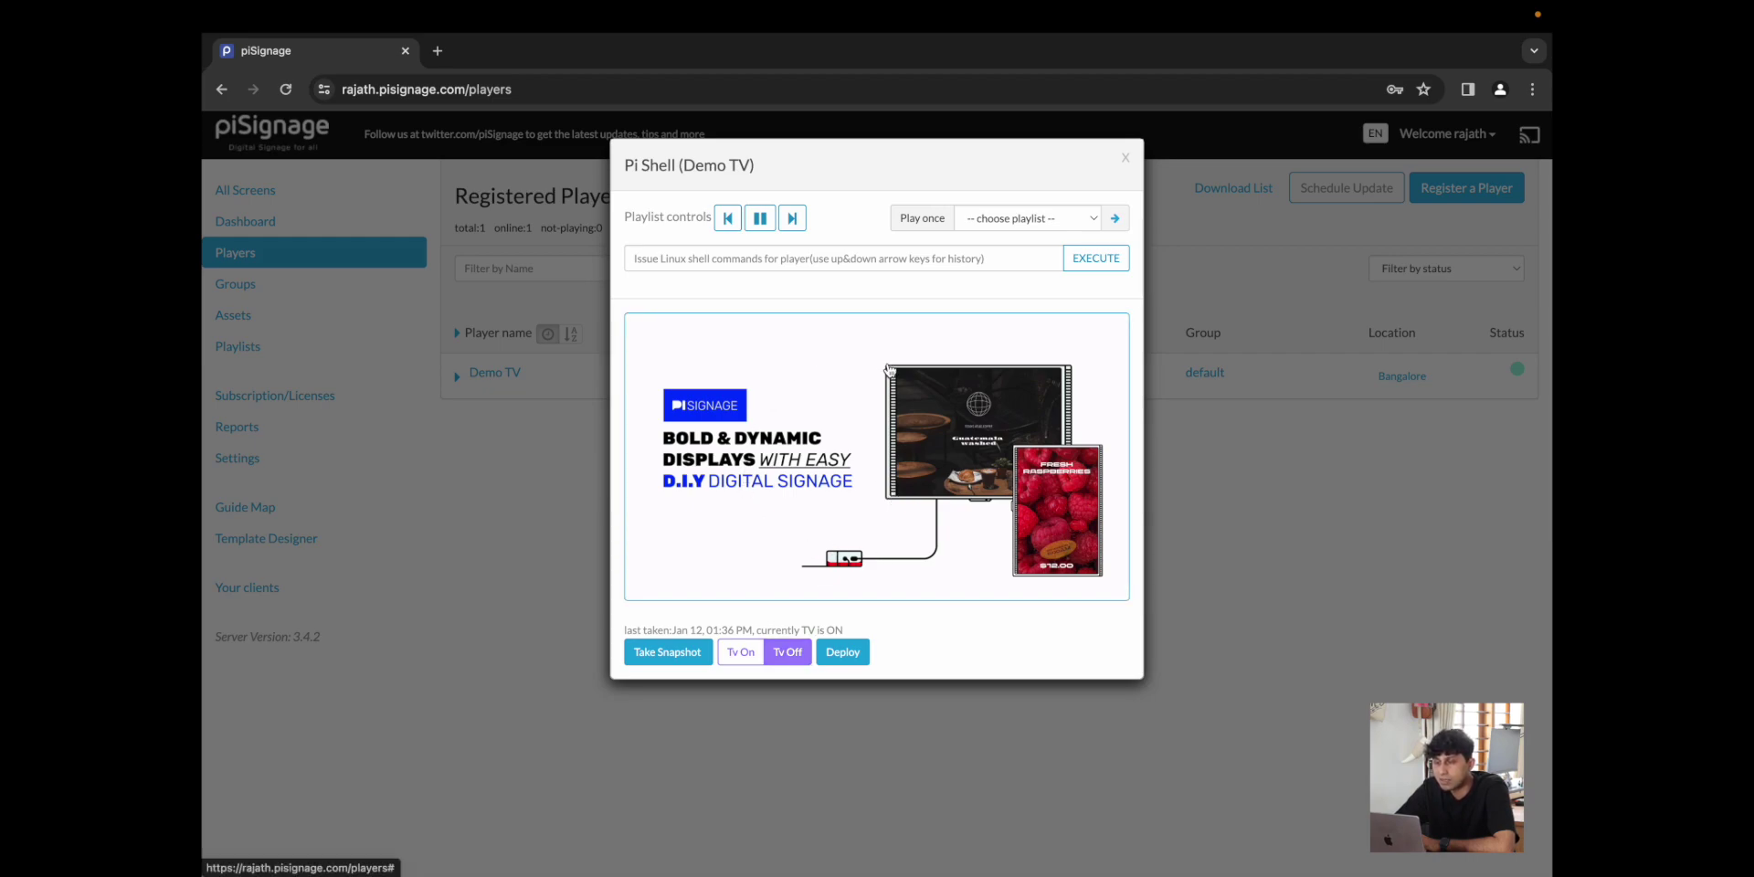
pyautogui.click(1126, 161)
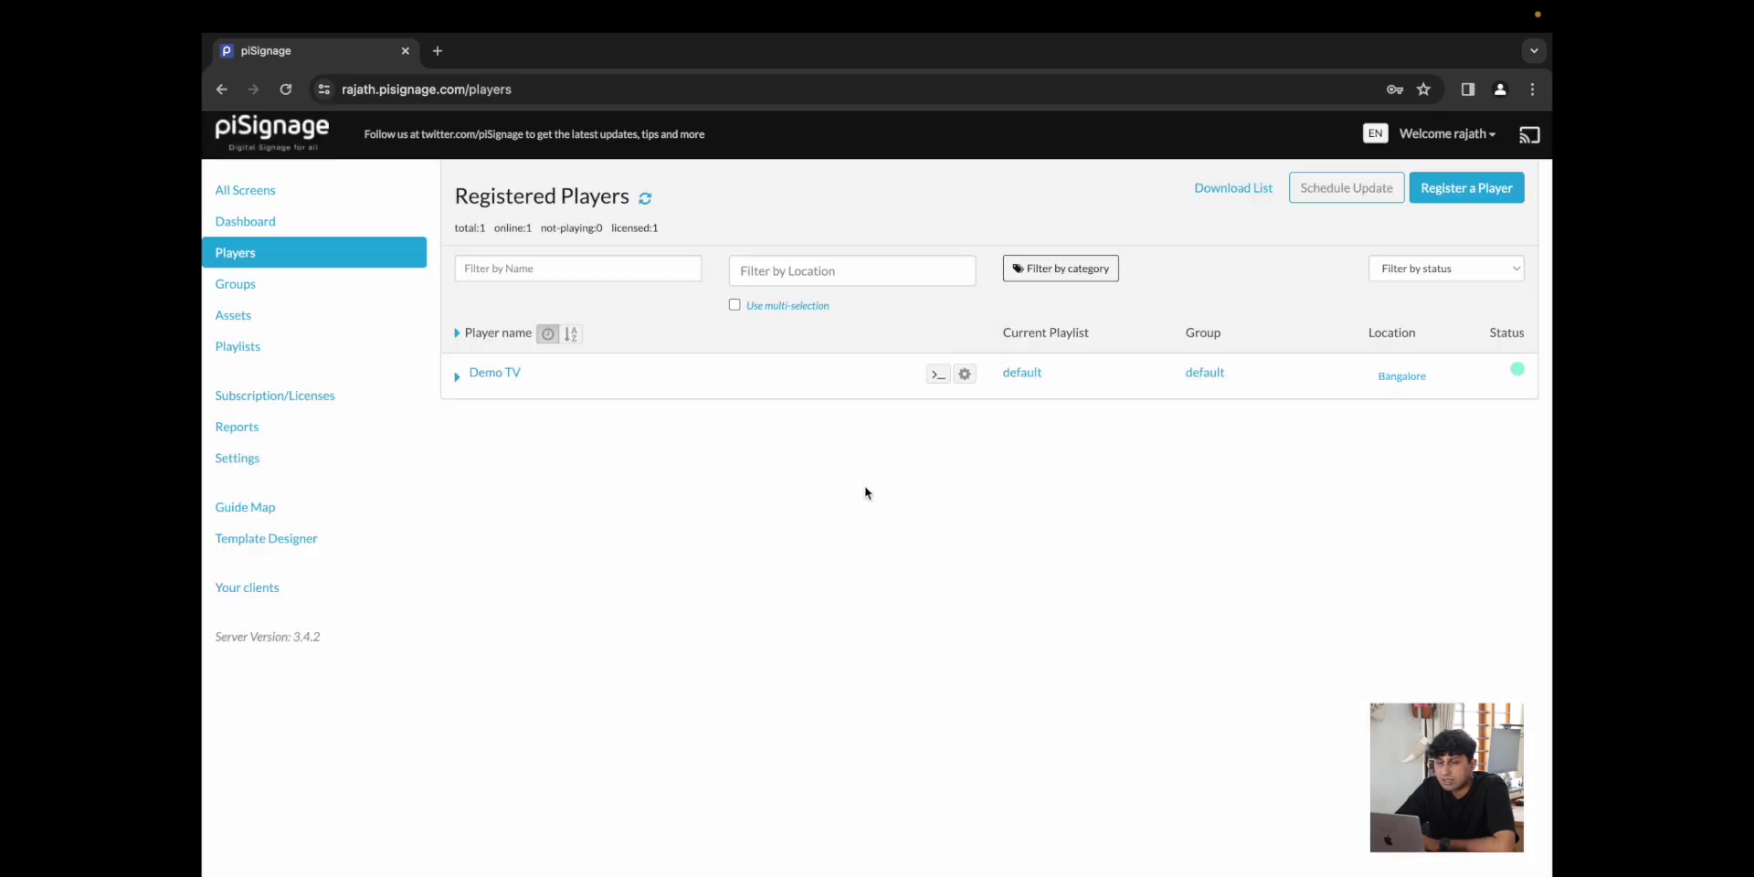
# Open the playlist scheduling page of the default group
pyautogui.click(358, 299)
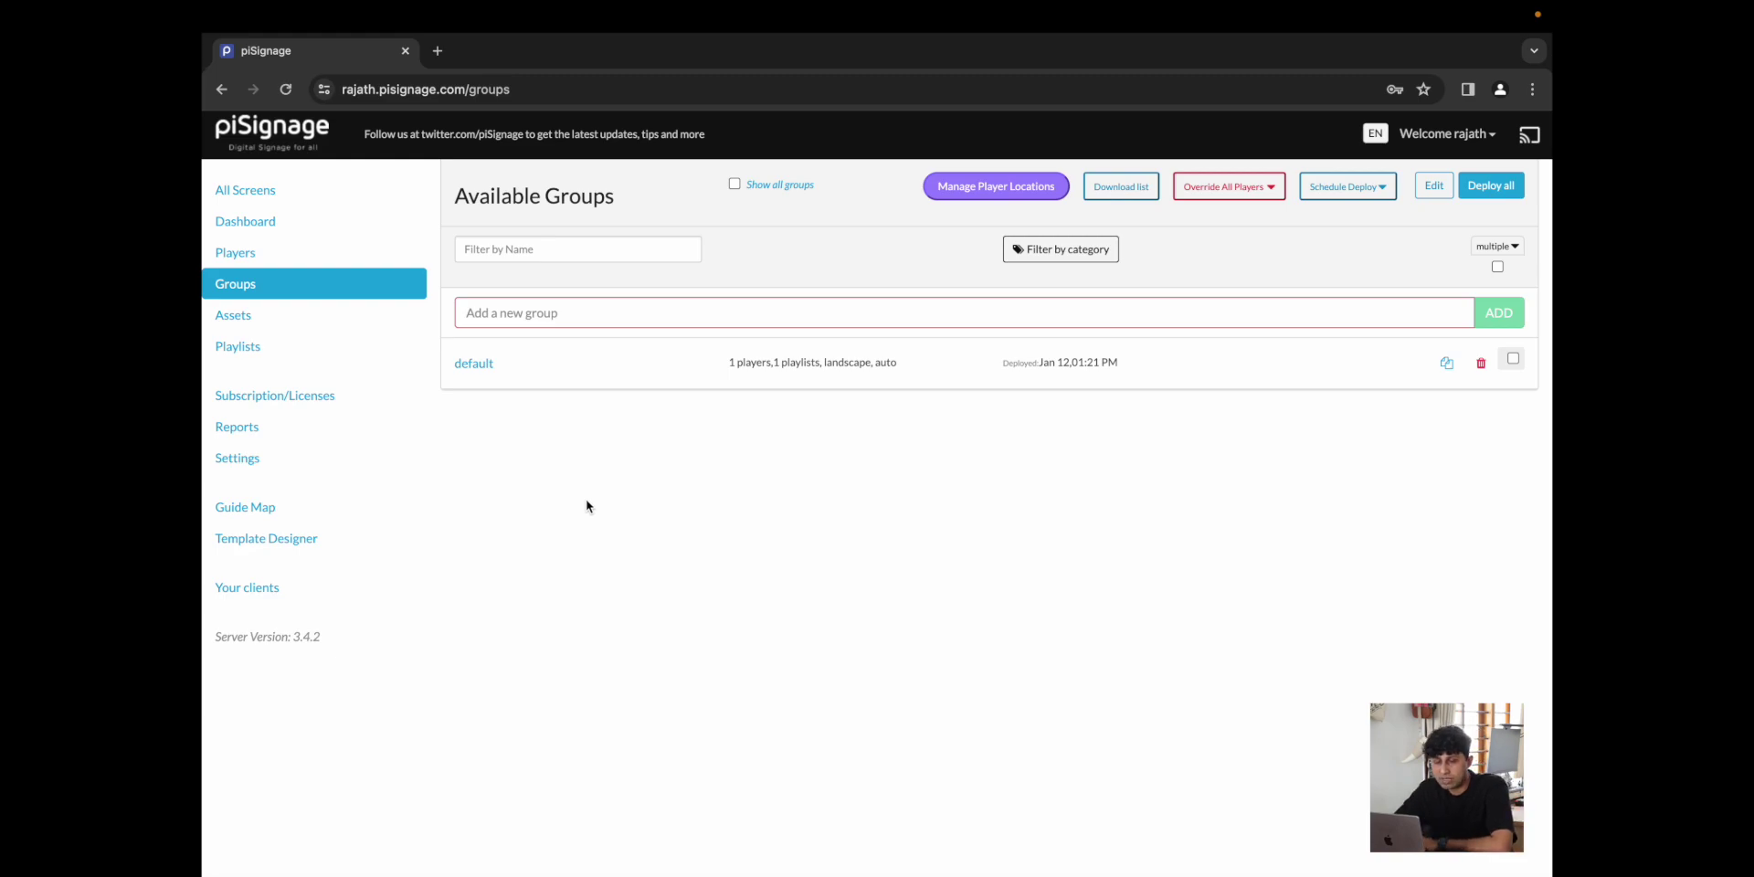
pyautogui.click(474, 365)
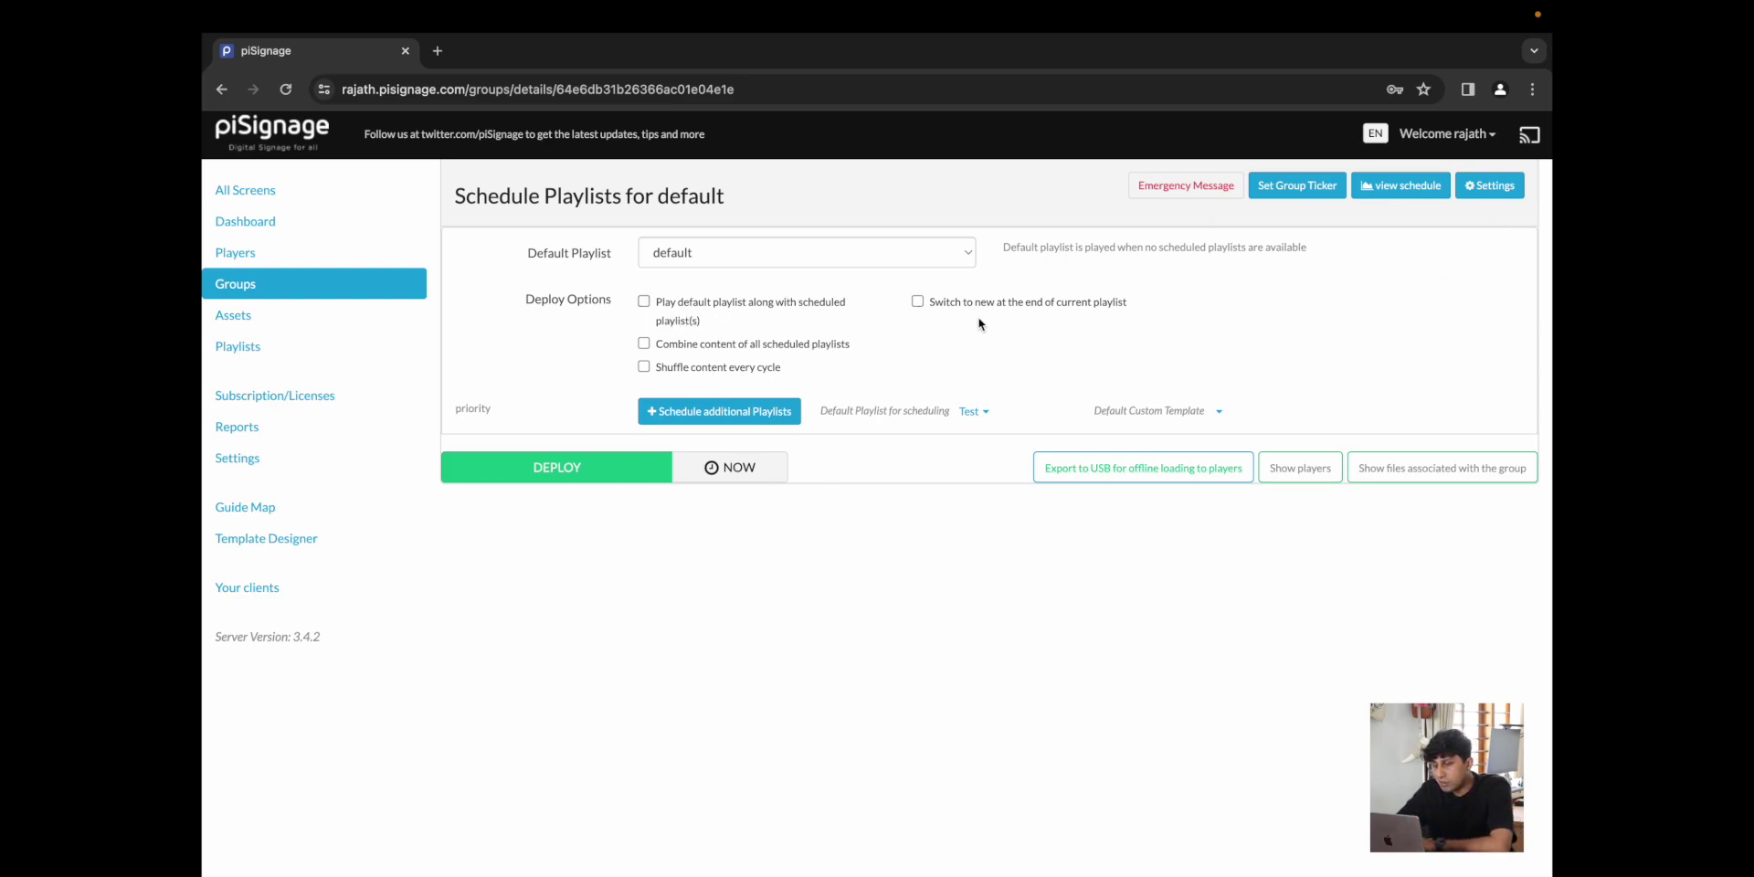
# Try scheduling the default playlist as an additional playlist without changing its timings, and delete that schedule entry
pyautogui.click(757, 413)
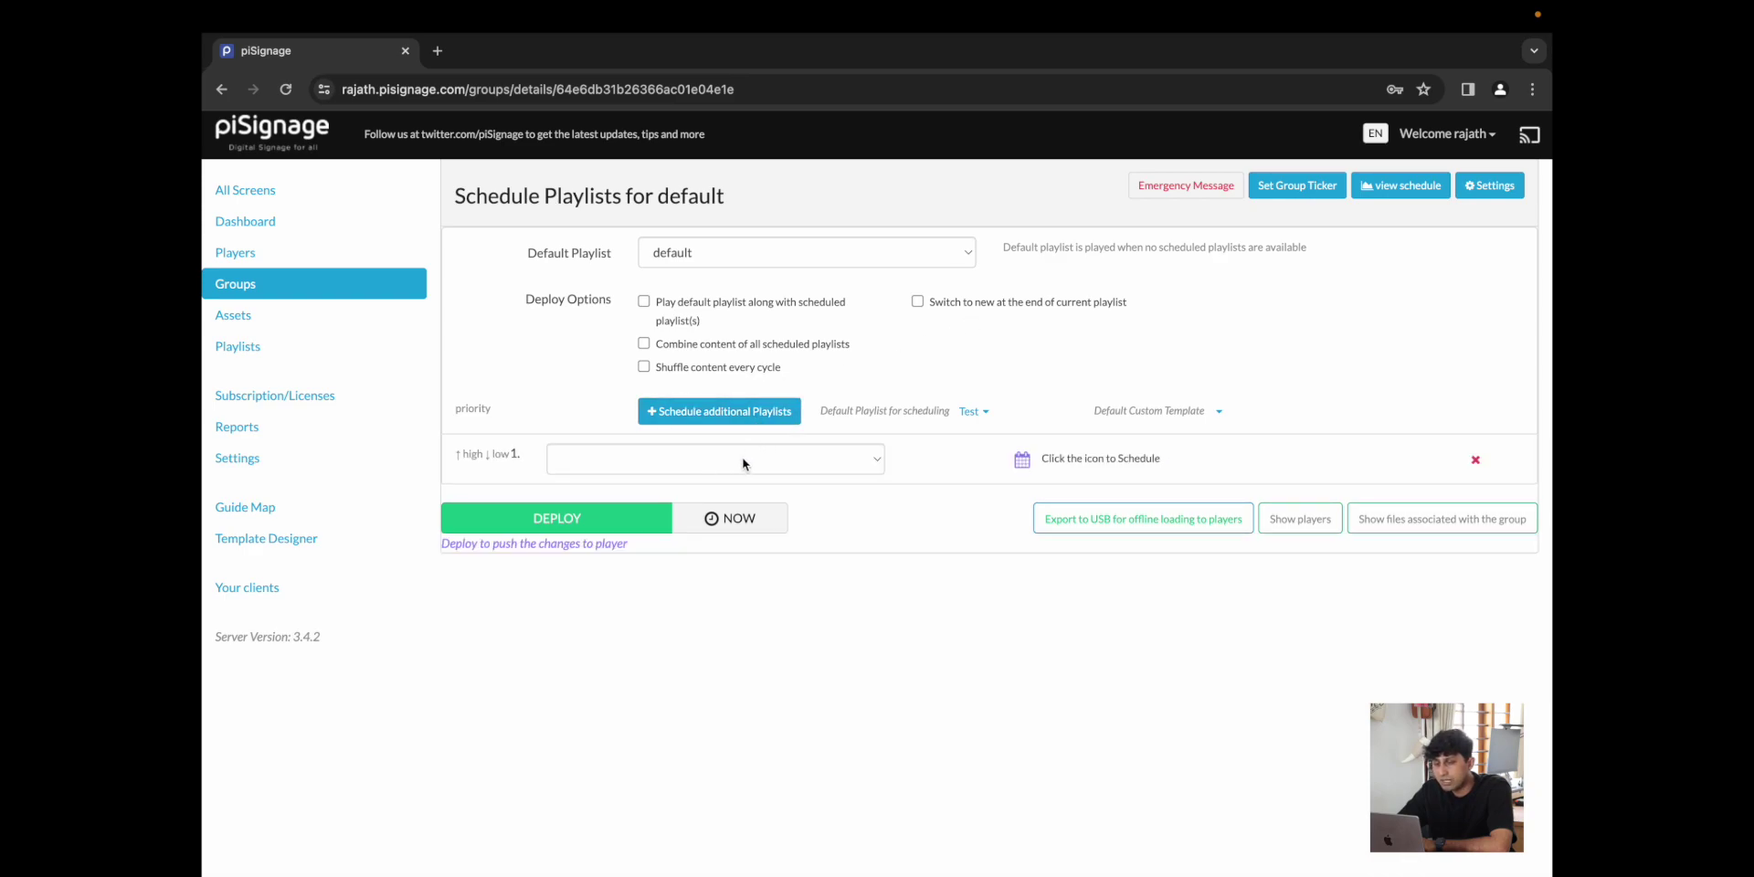
pyautogui.click(742, 459)
pyautogui.click(716, 502)
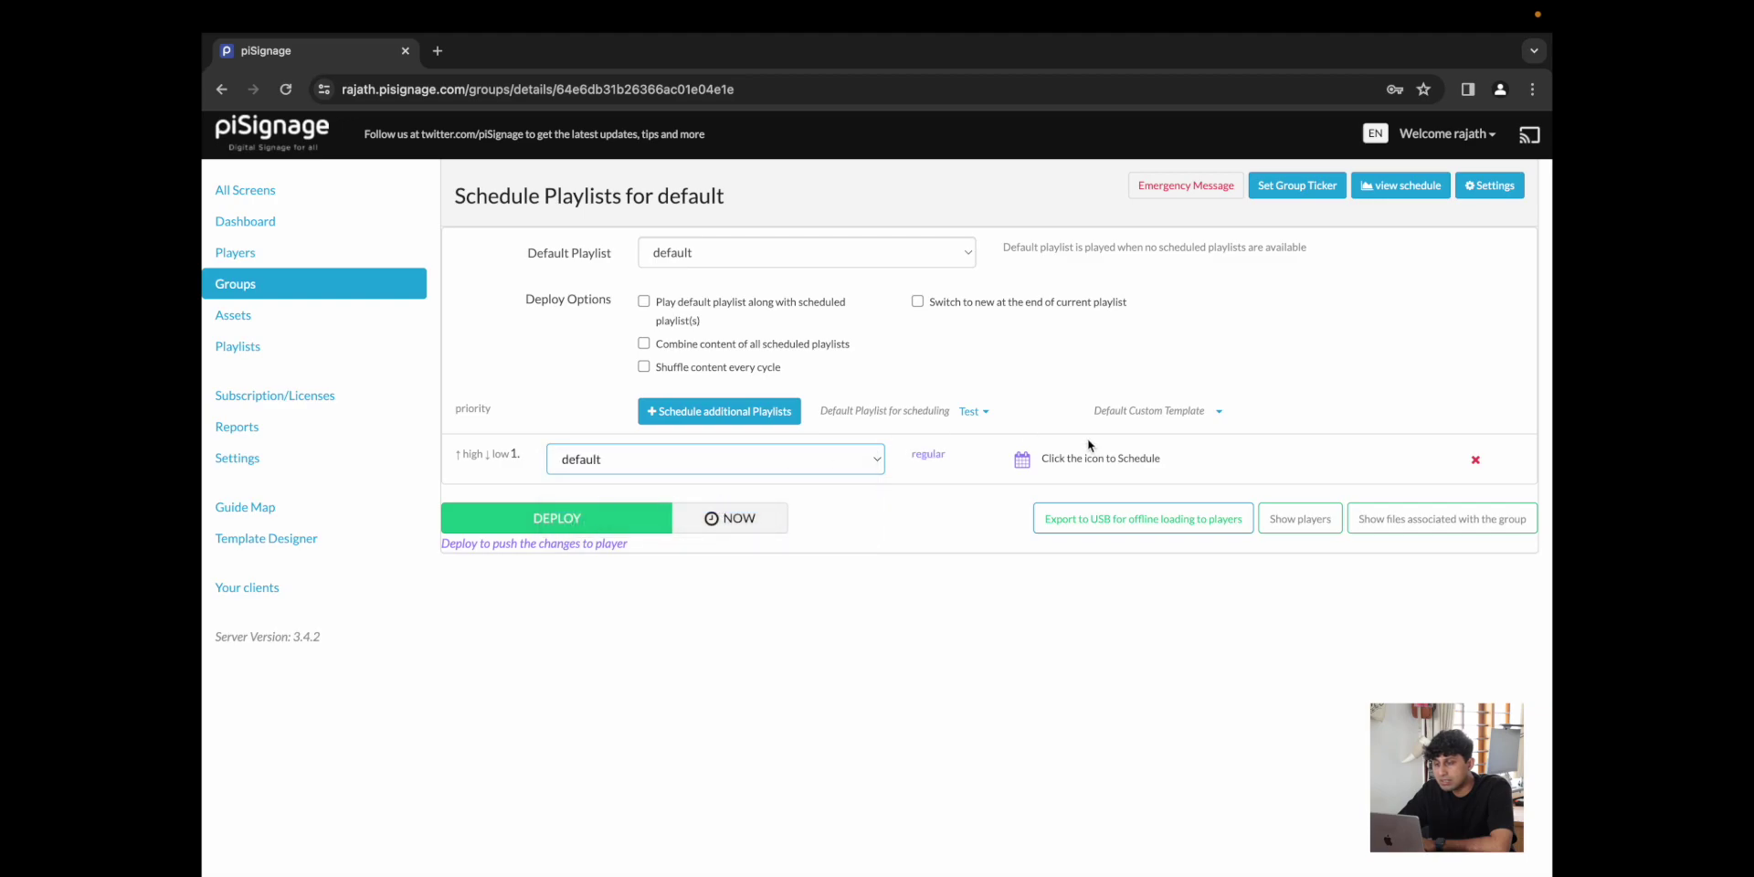
pyautogui.click(1026, 460)
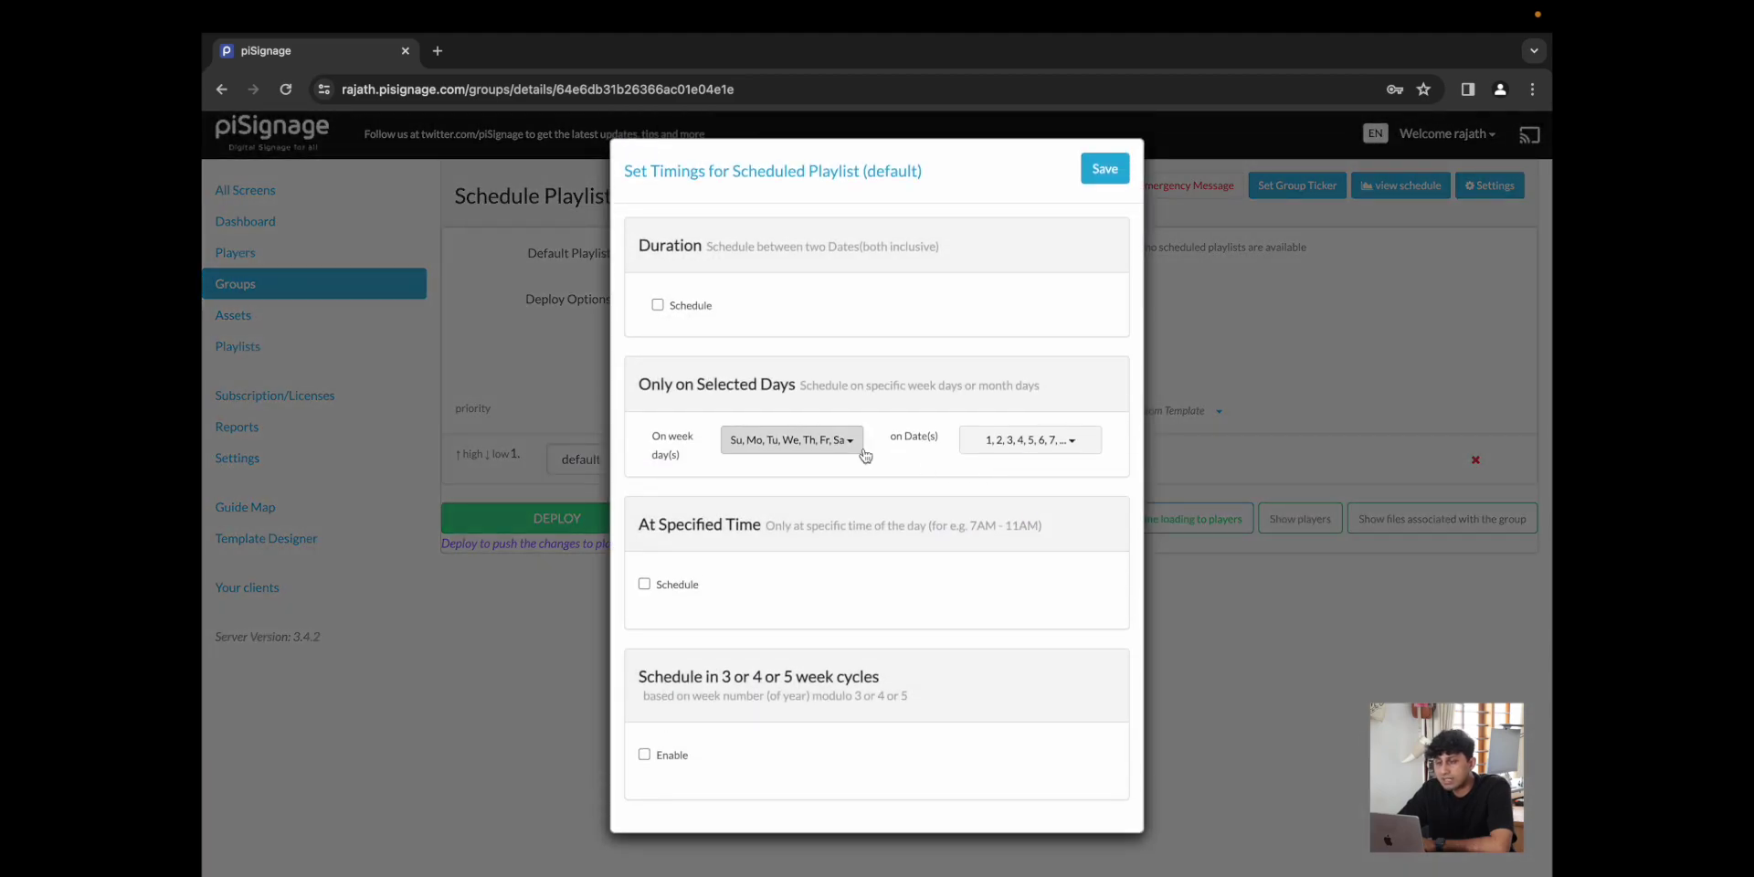
pyautogui.click(1104, 169)
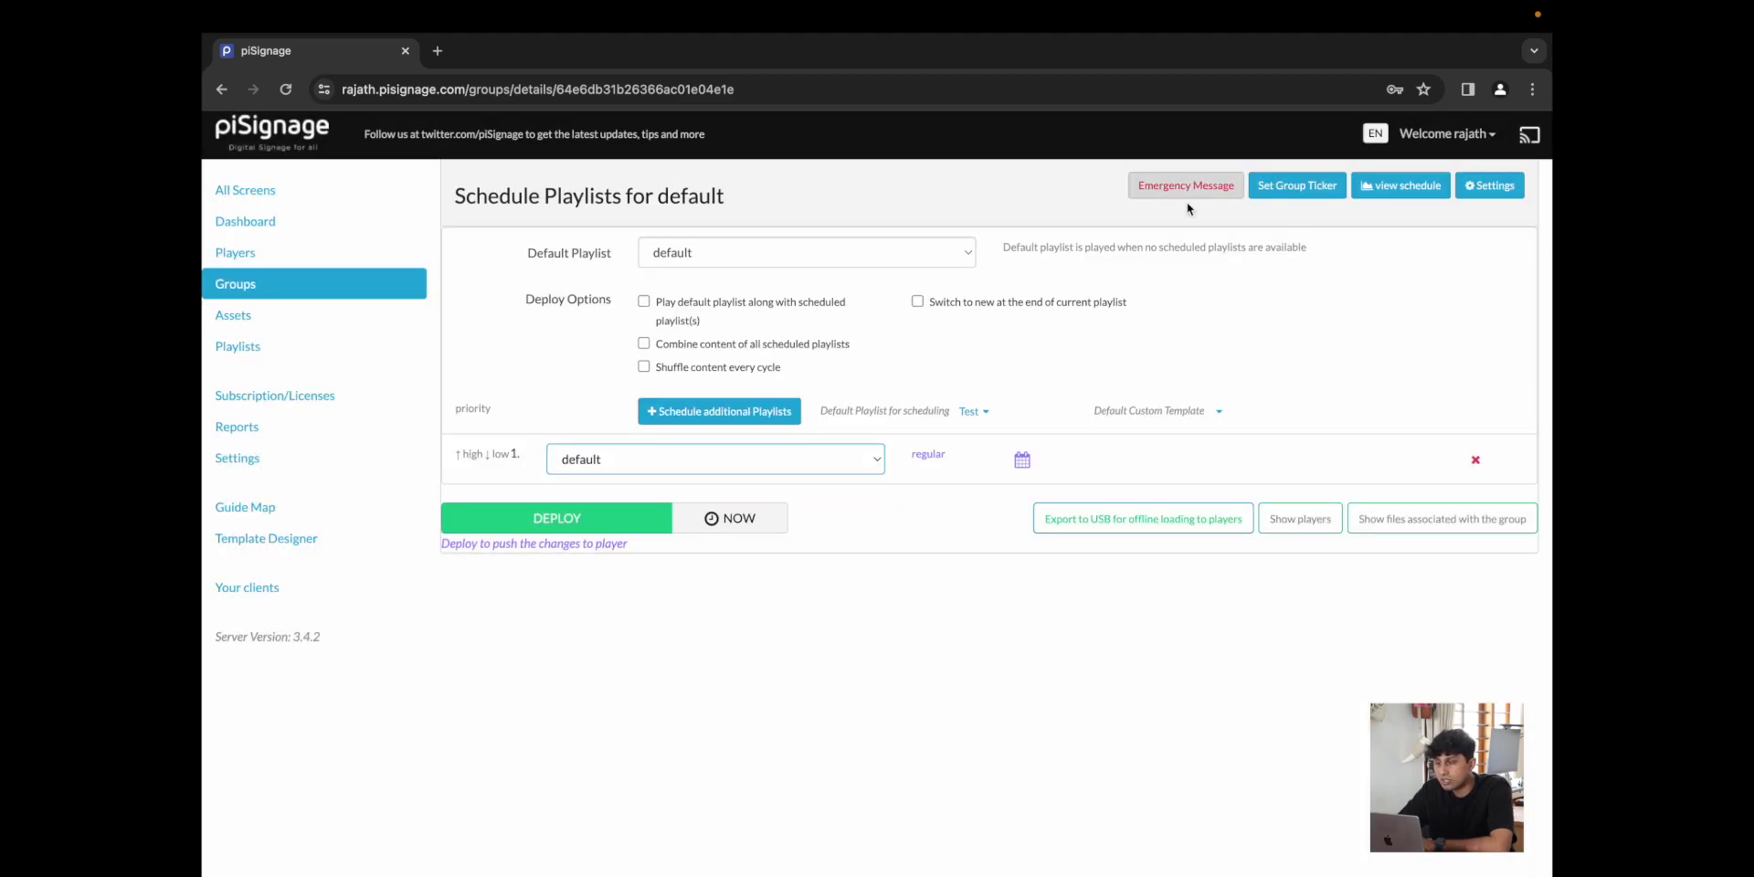
pyautogui.click(1481, 466)
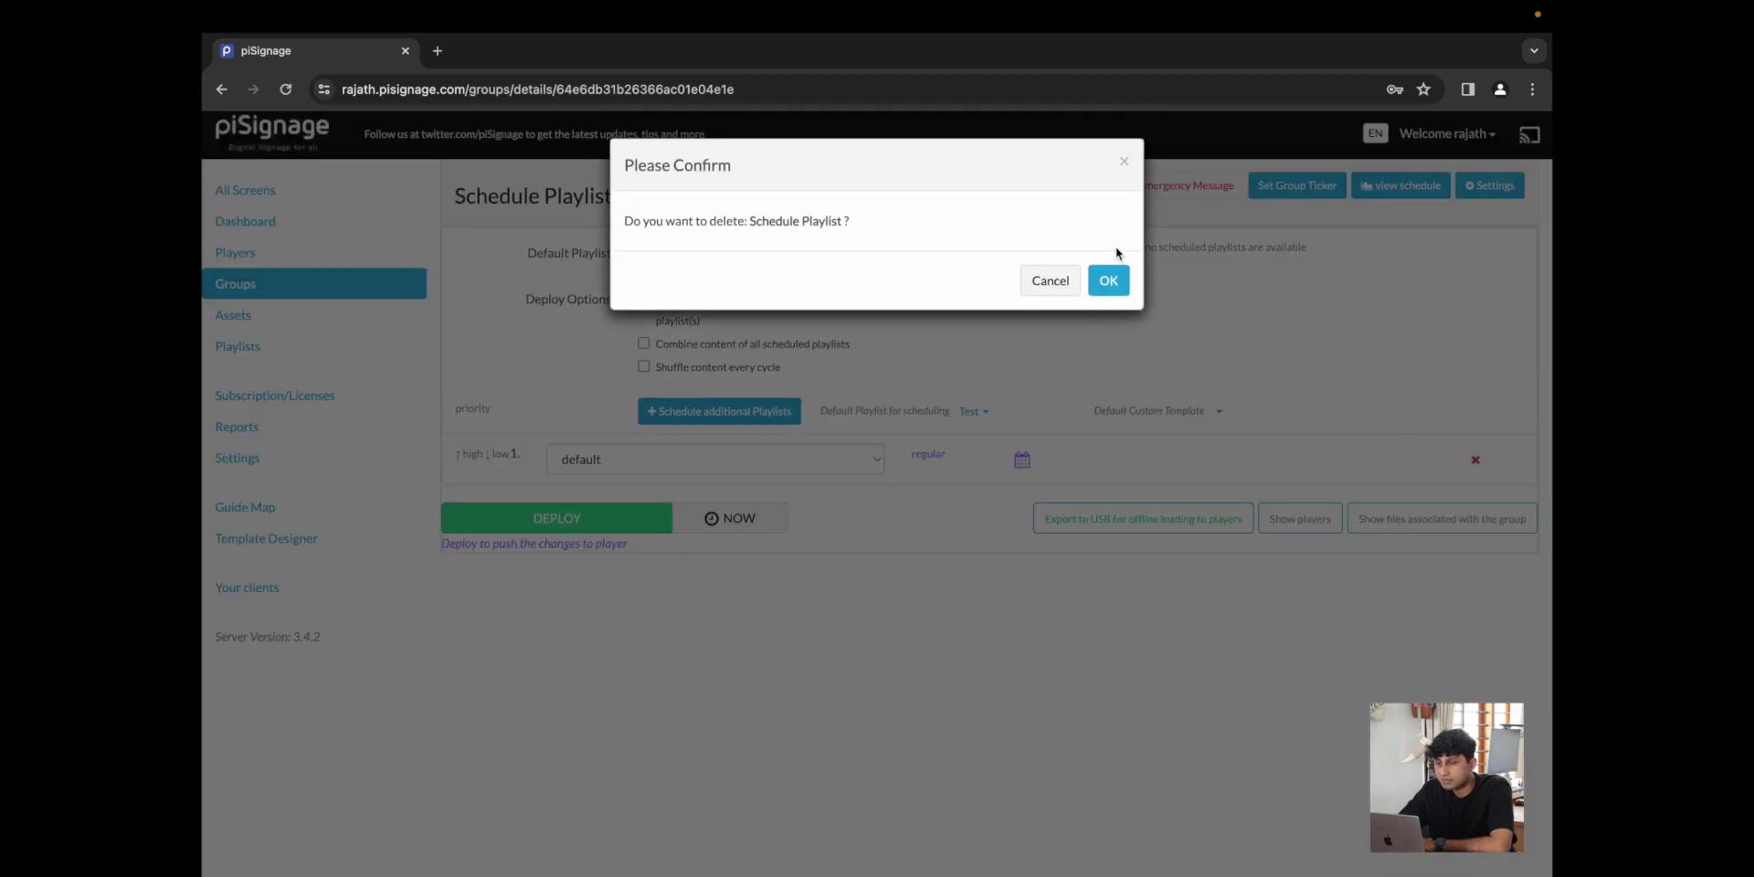
pyautogui.click(1108, 281)
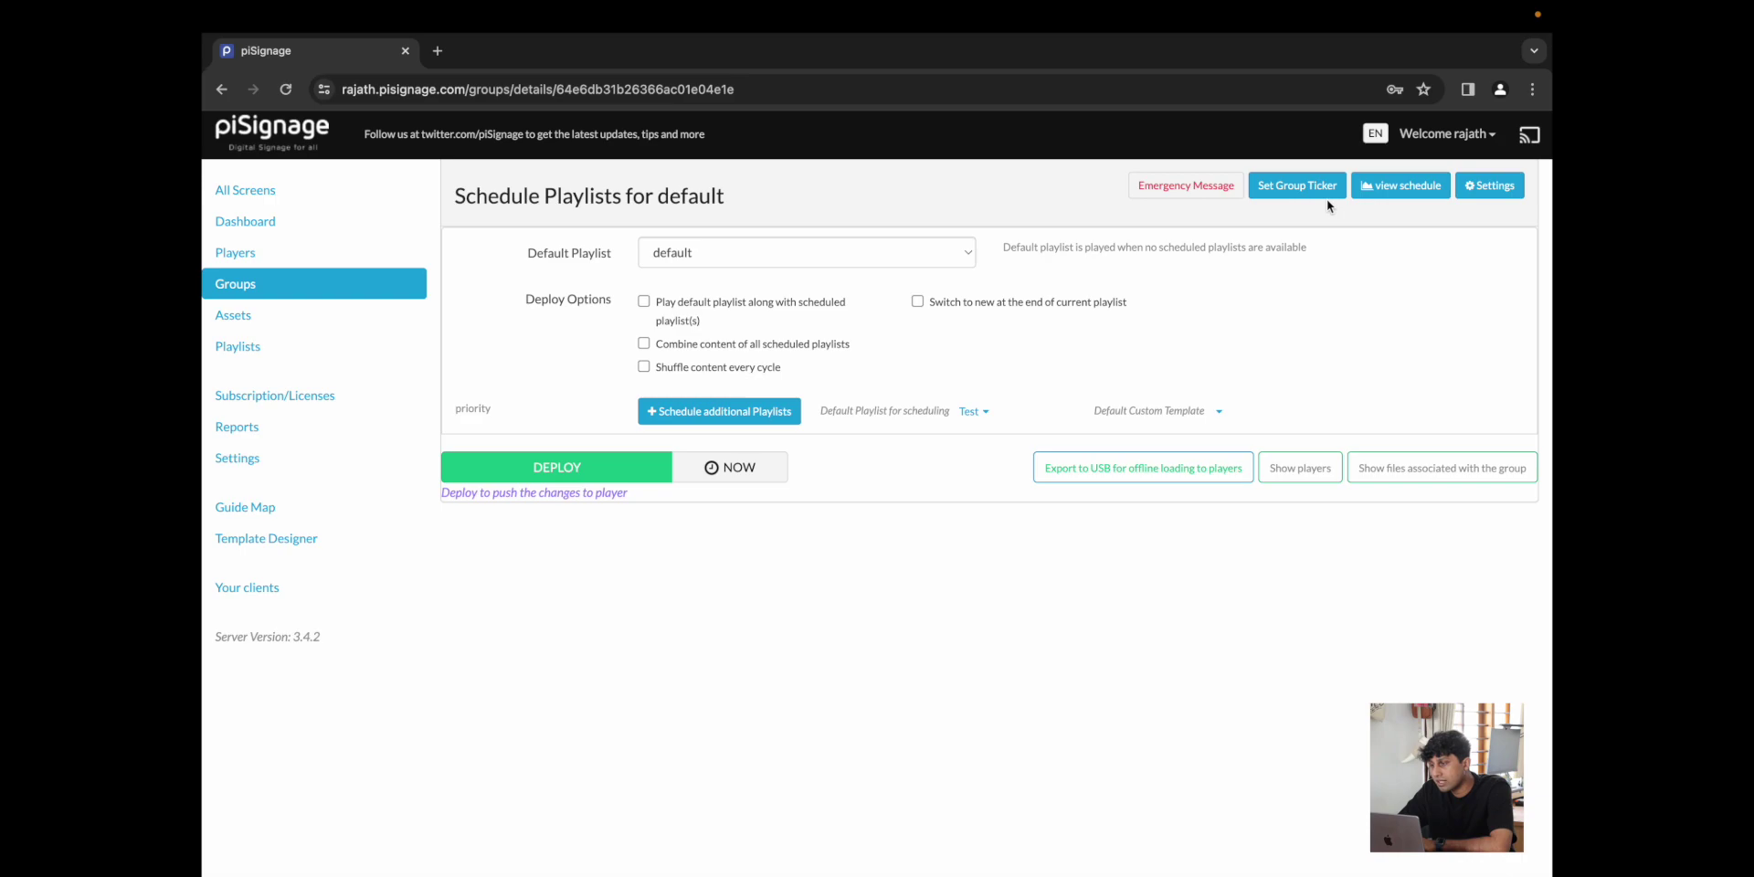
# Set the animation to Blend in the default group's player settings and close them
pyautogui.click(1487, 187)
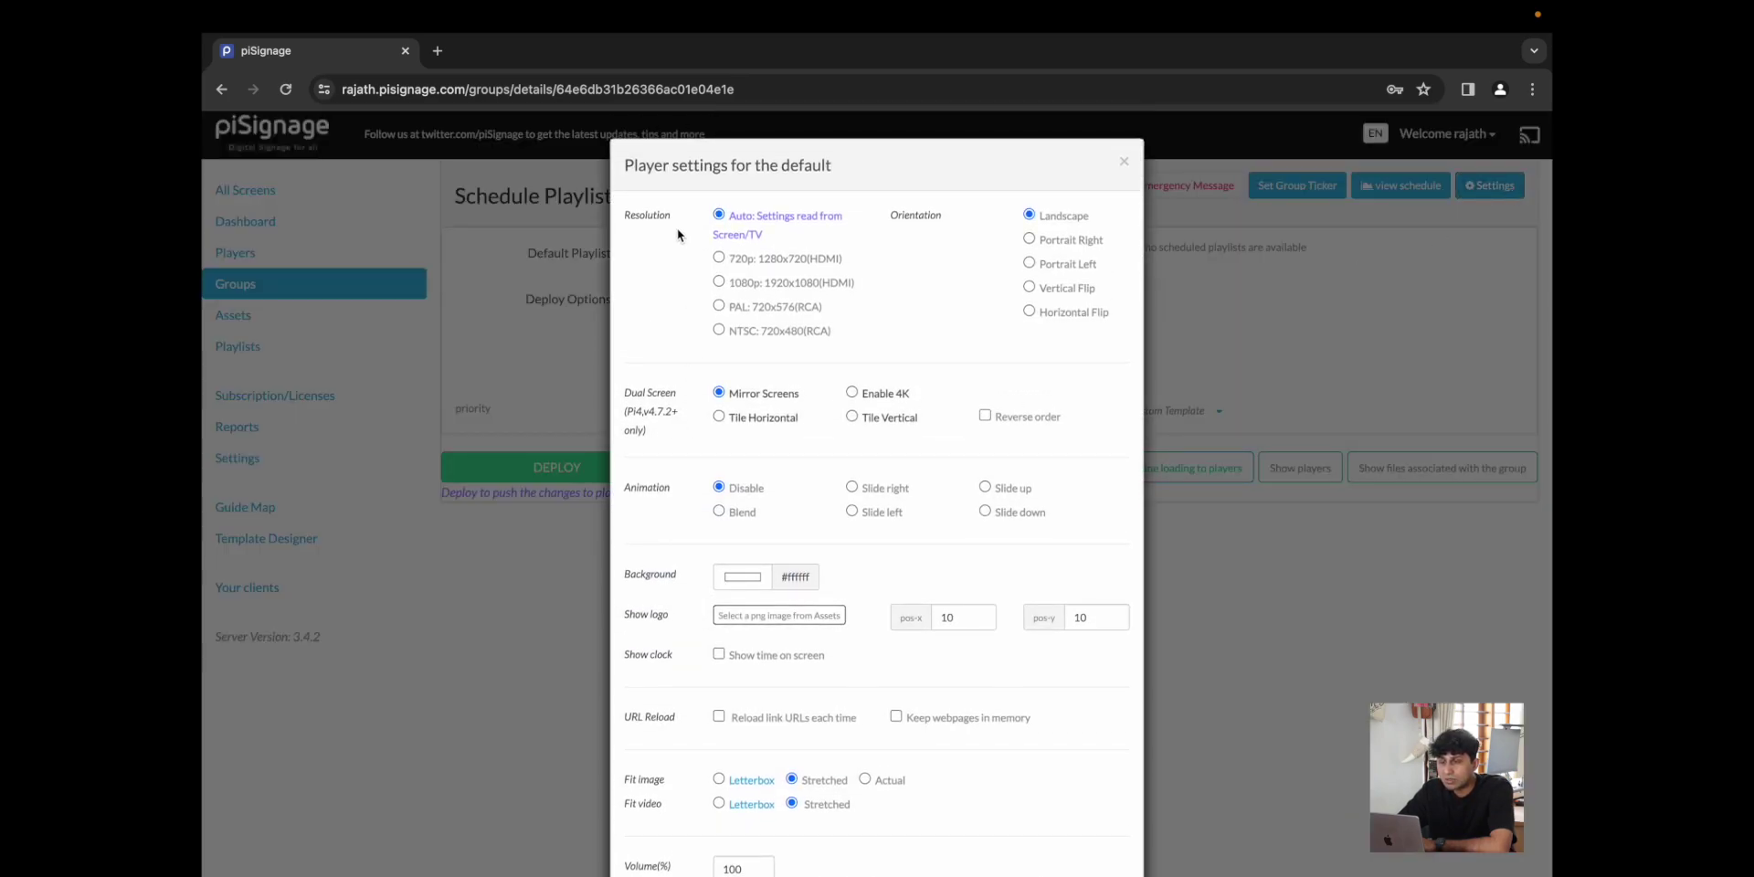
pyautogui.scroll(-4, 642, 359)
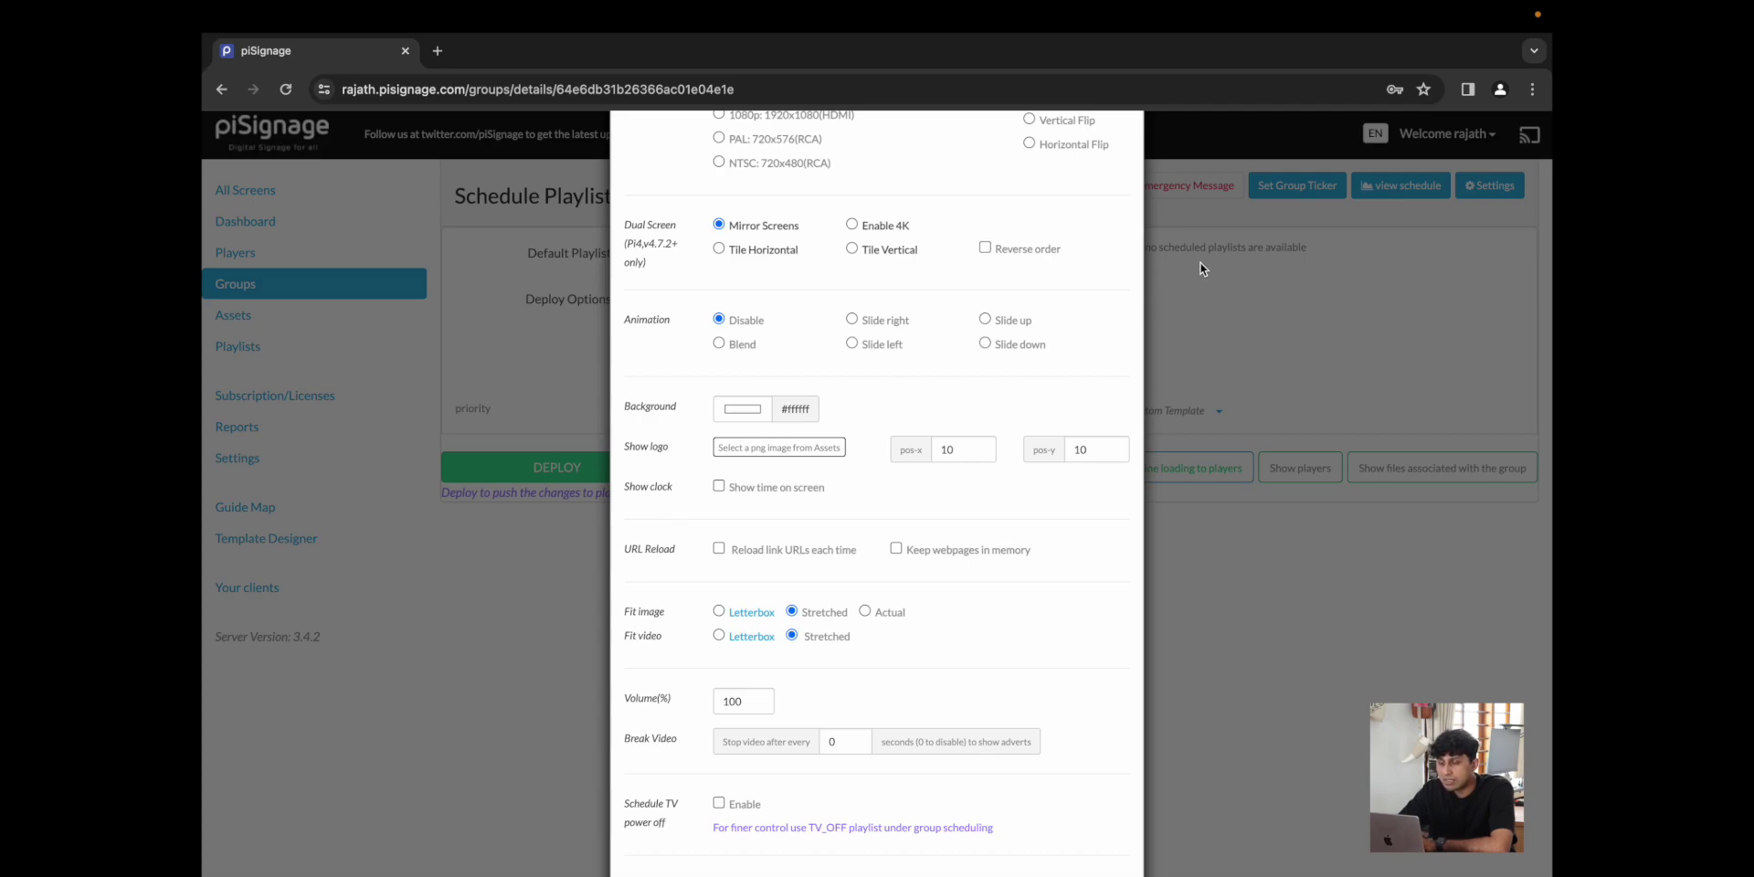
pyautogui.click(721, 340)
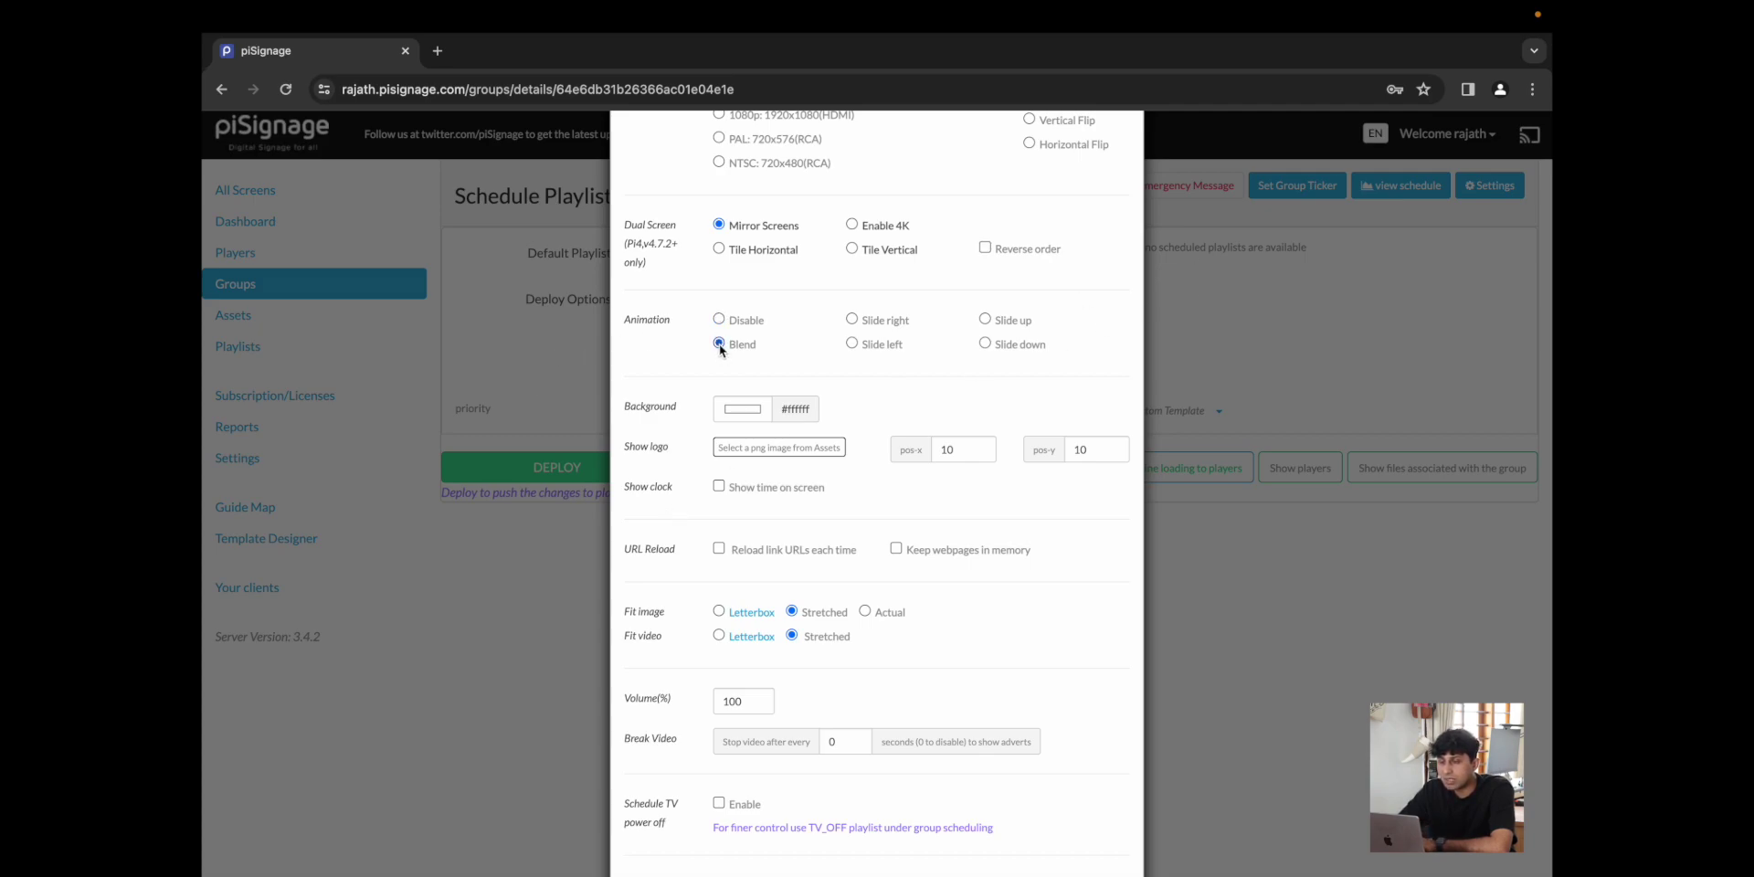
pyautogui.click(1199, 355)
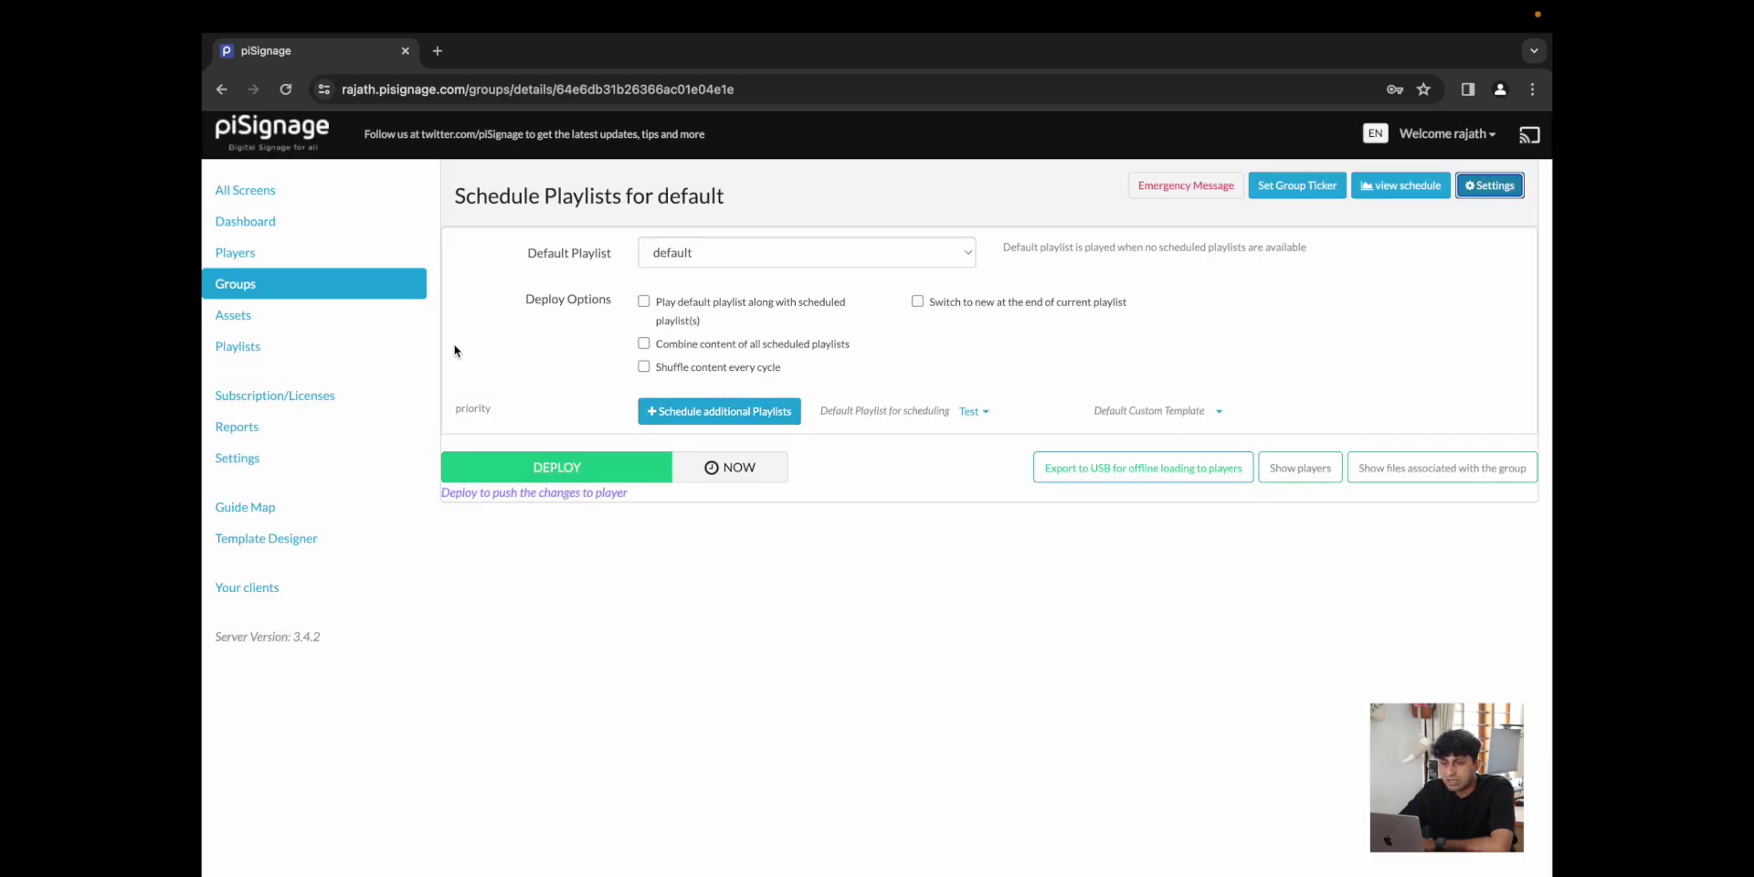
# Upload Video 2.mp4 from the PiSignage Assets folder to the assets, without categories or a validity period
pyautogui.click(358, 327)
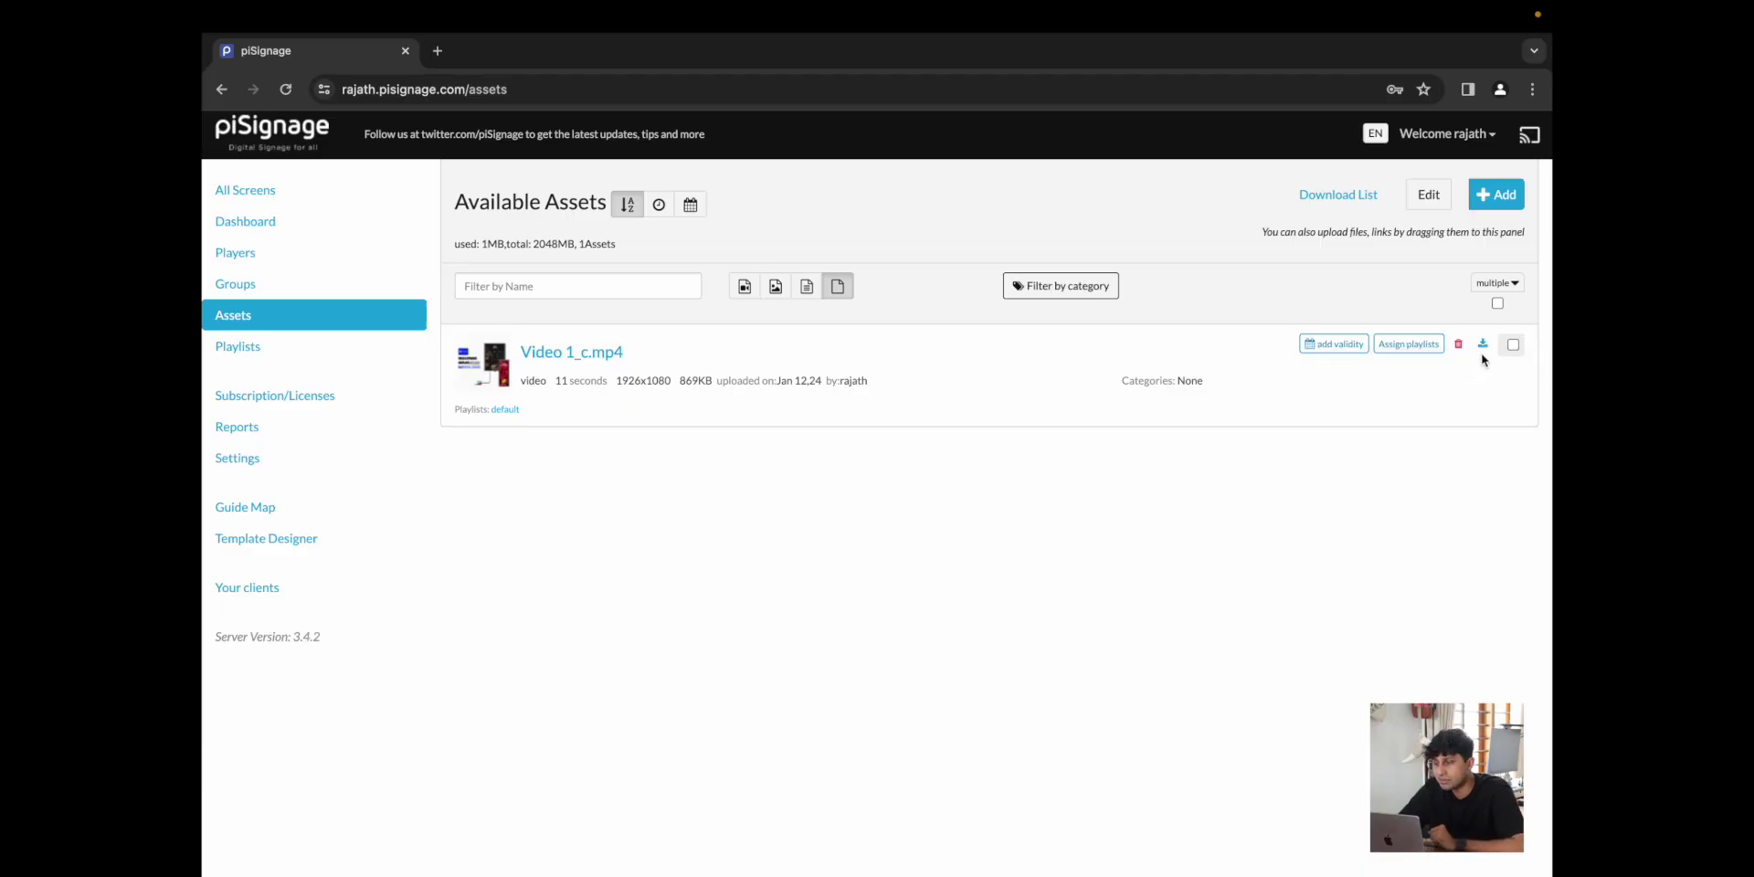
pyautogui.click(1498, 196)
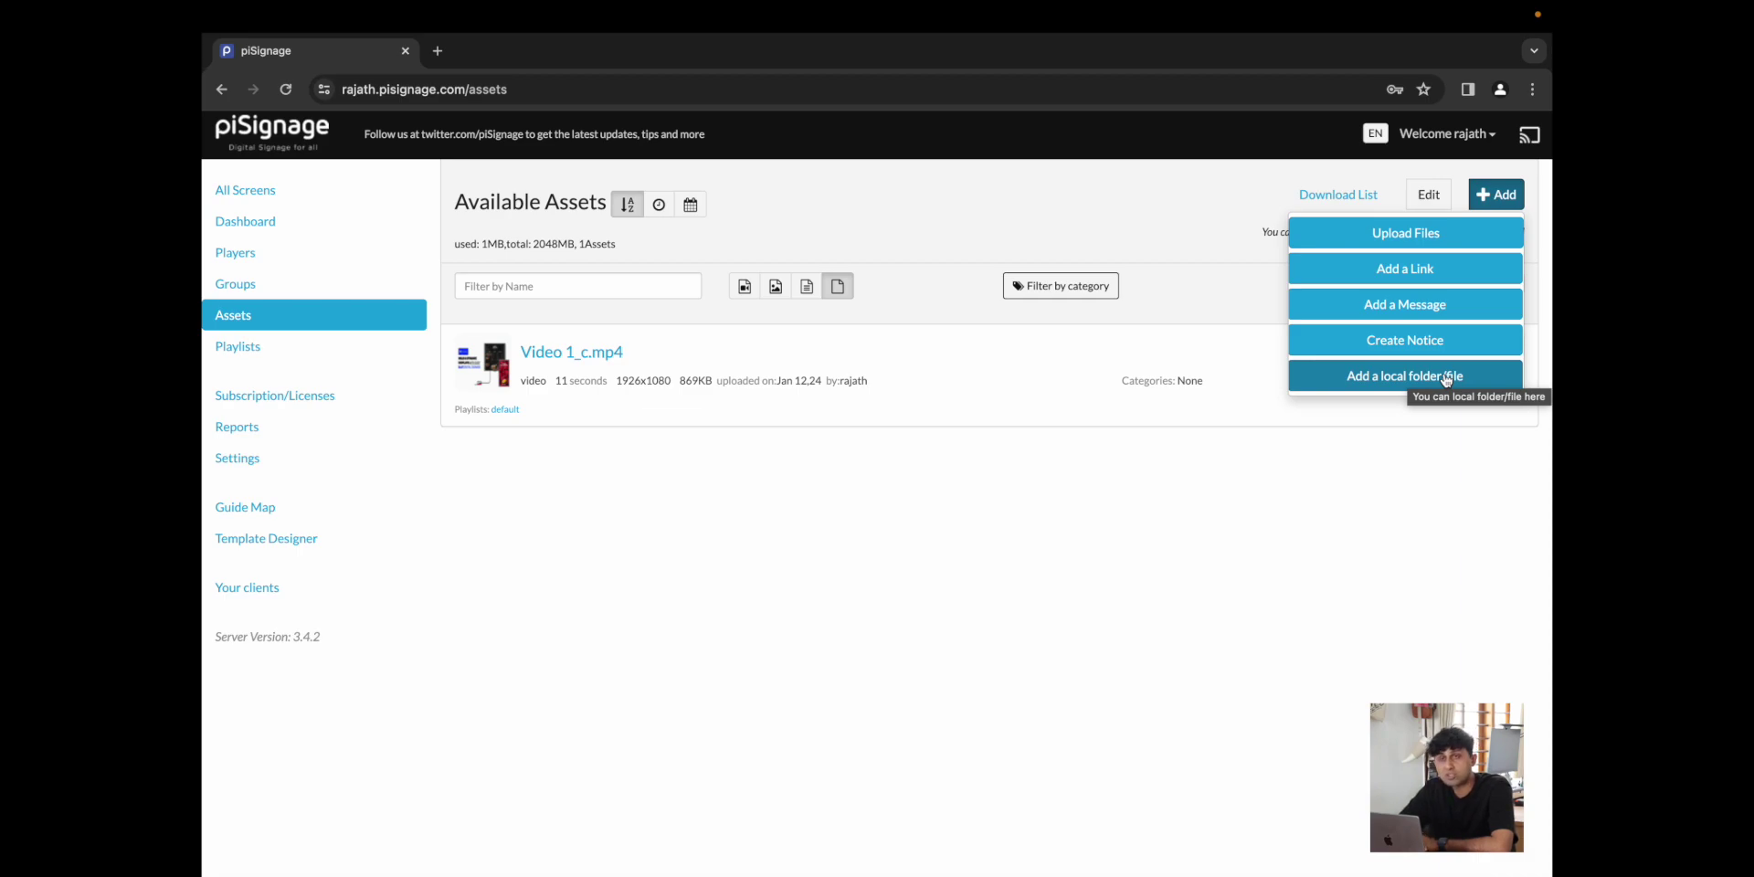
pyautogui.click(1465, 234)
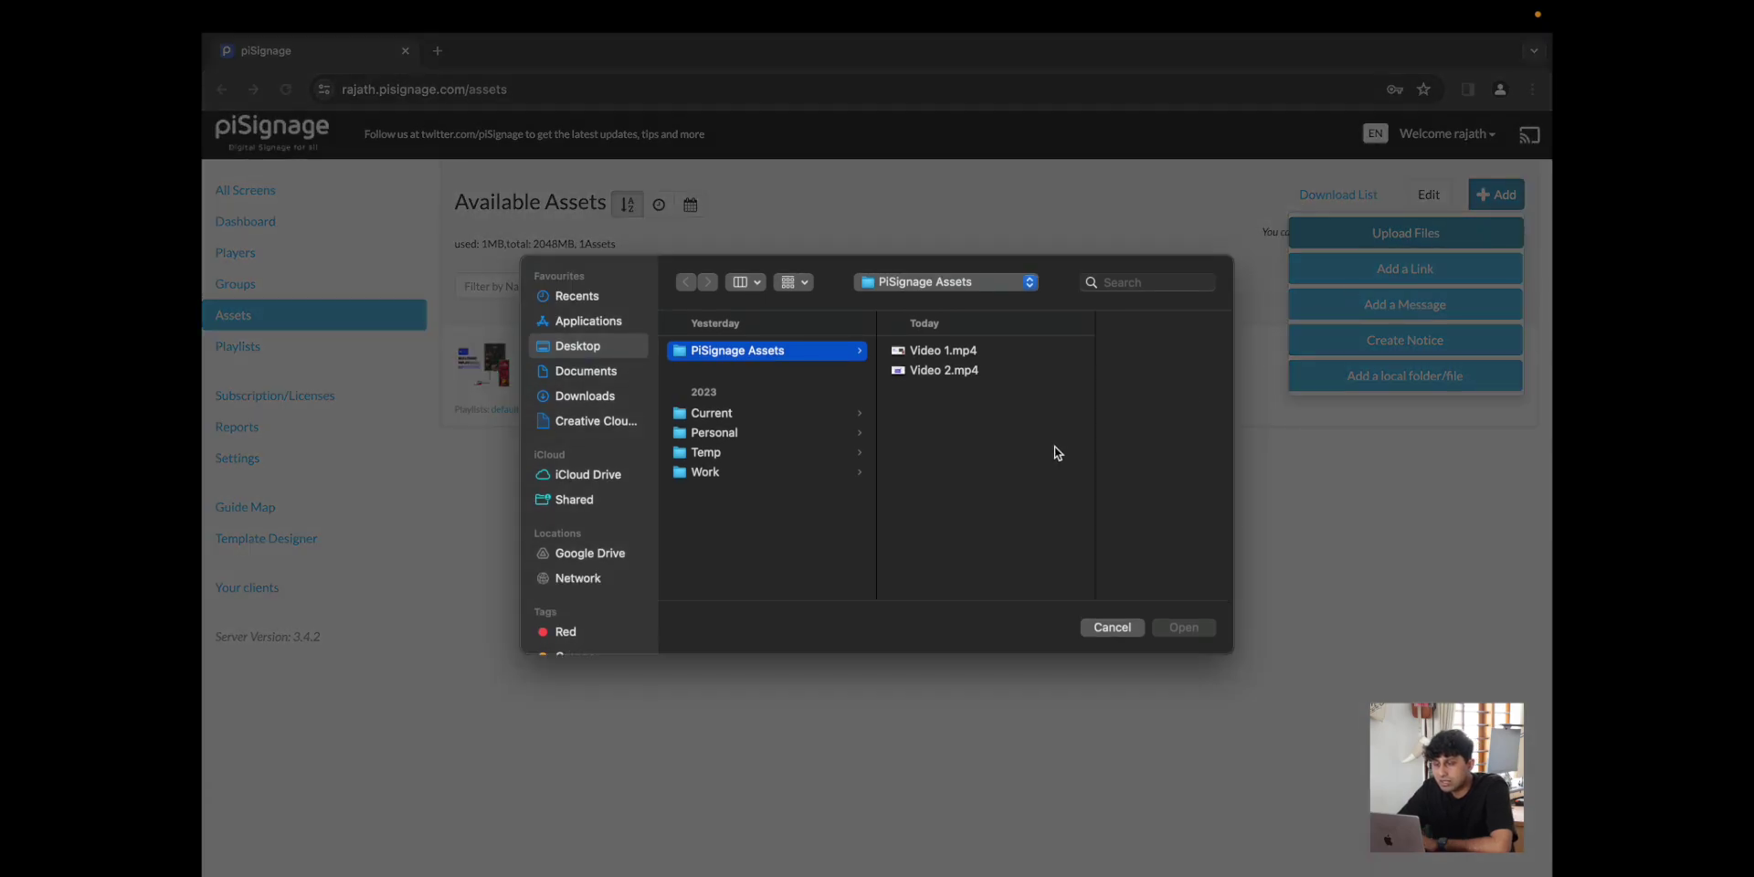
pyautogui.click(956, 372)
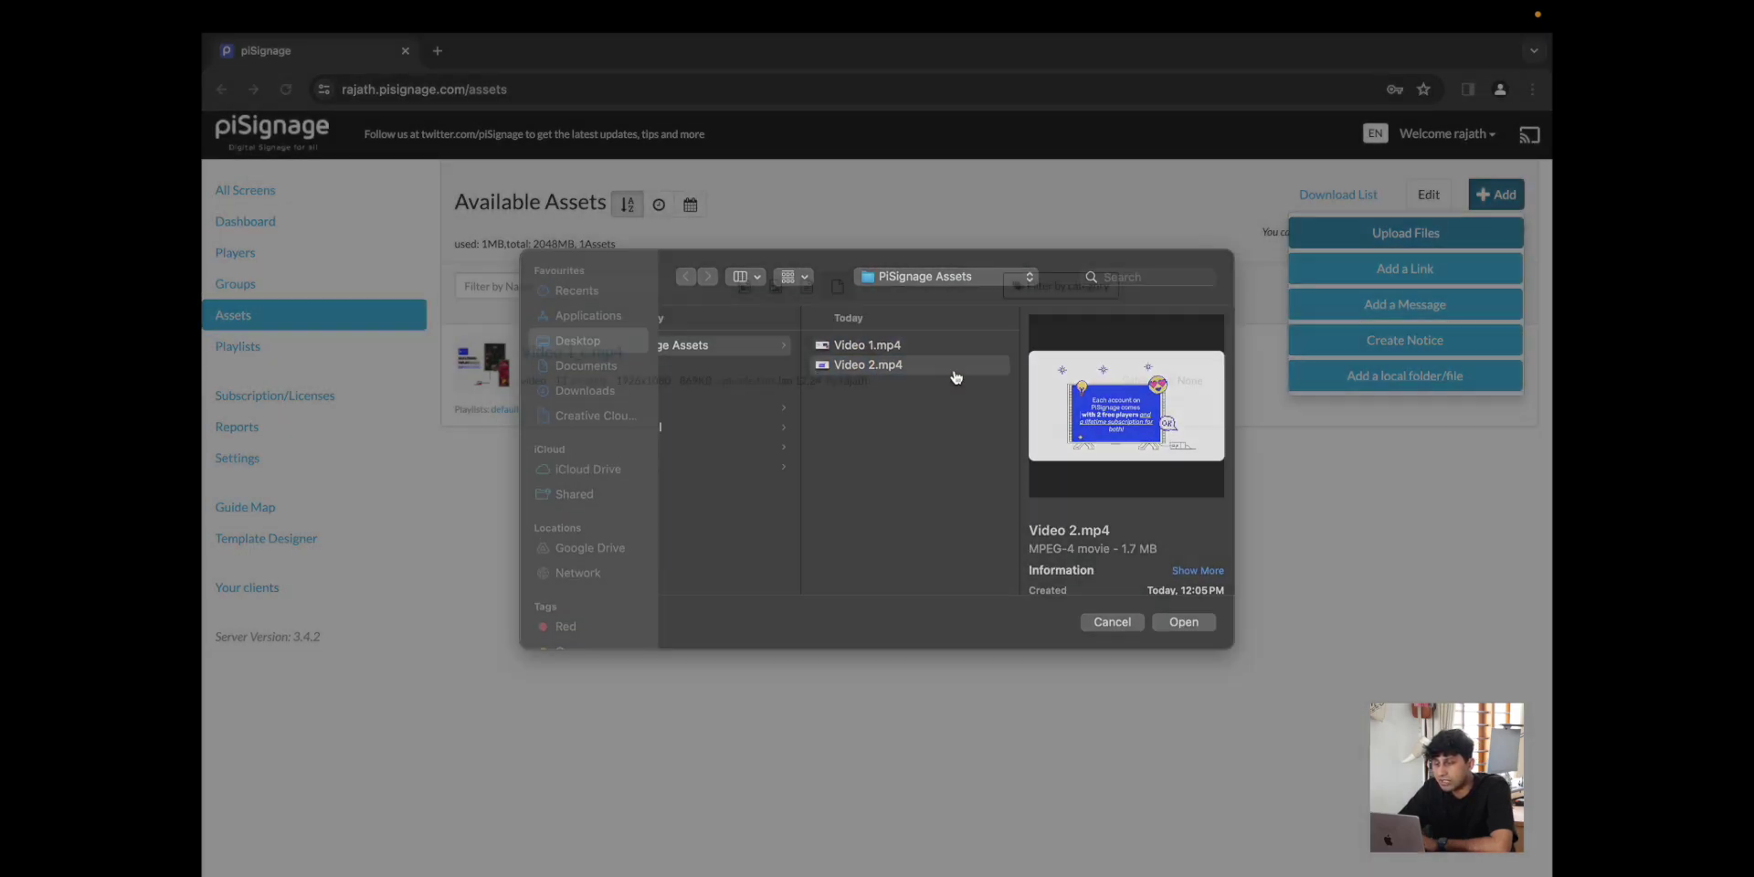
pyautogui.doubleClick(956, 372)
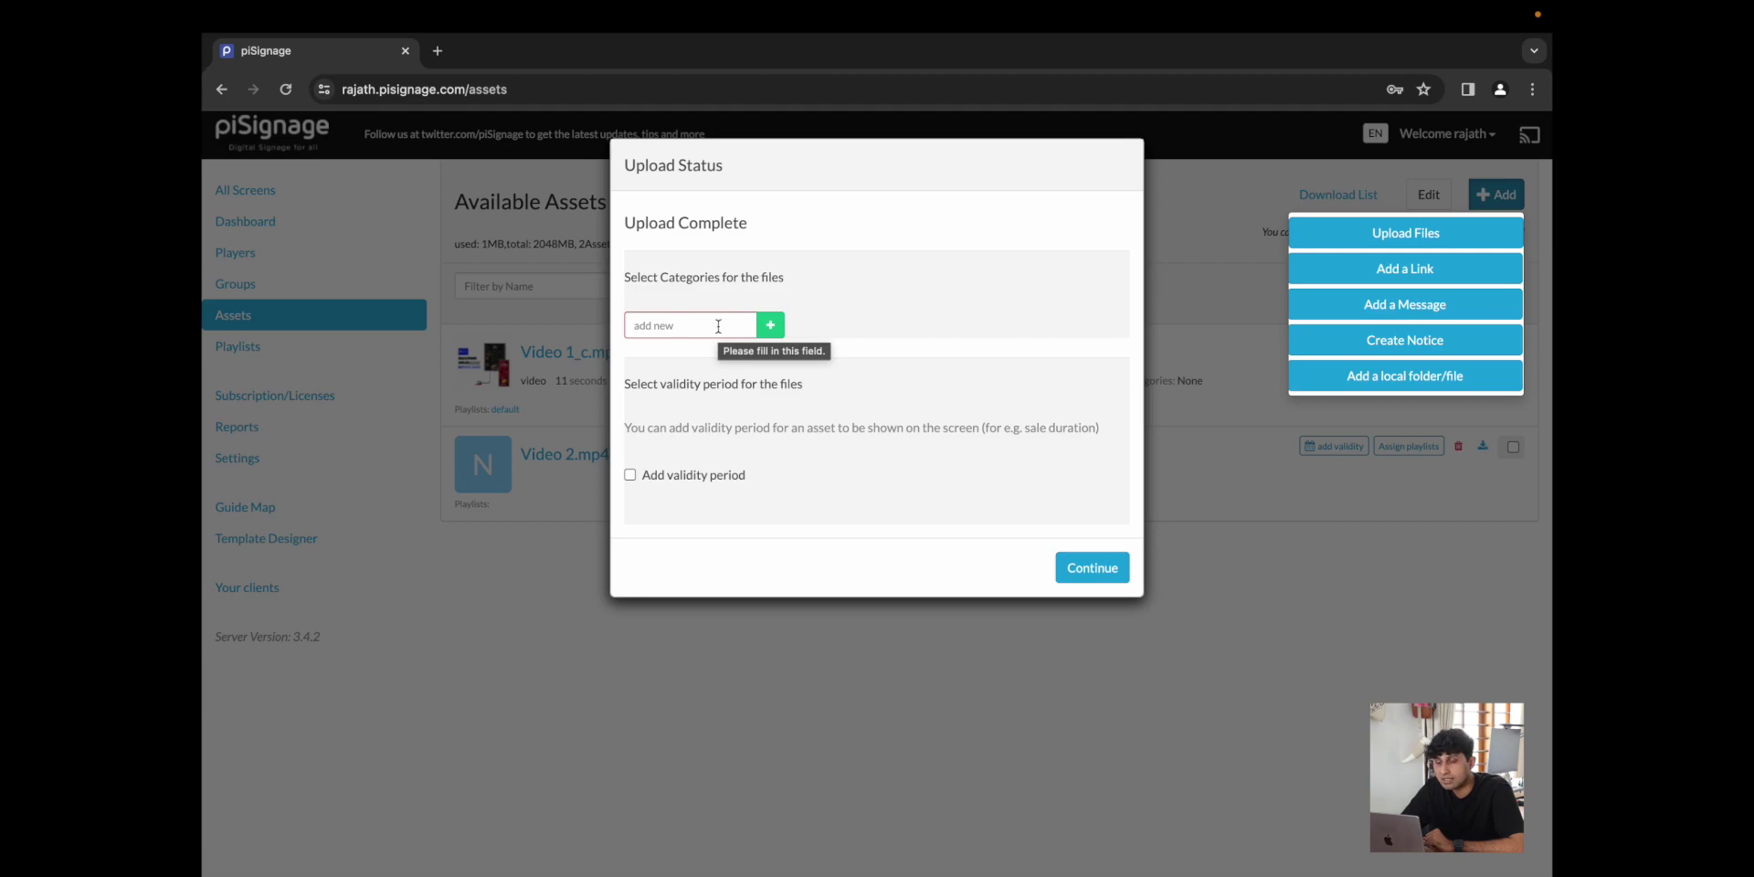
pyautogui.click(1071, 567)
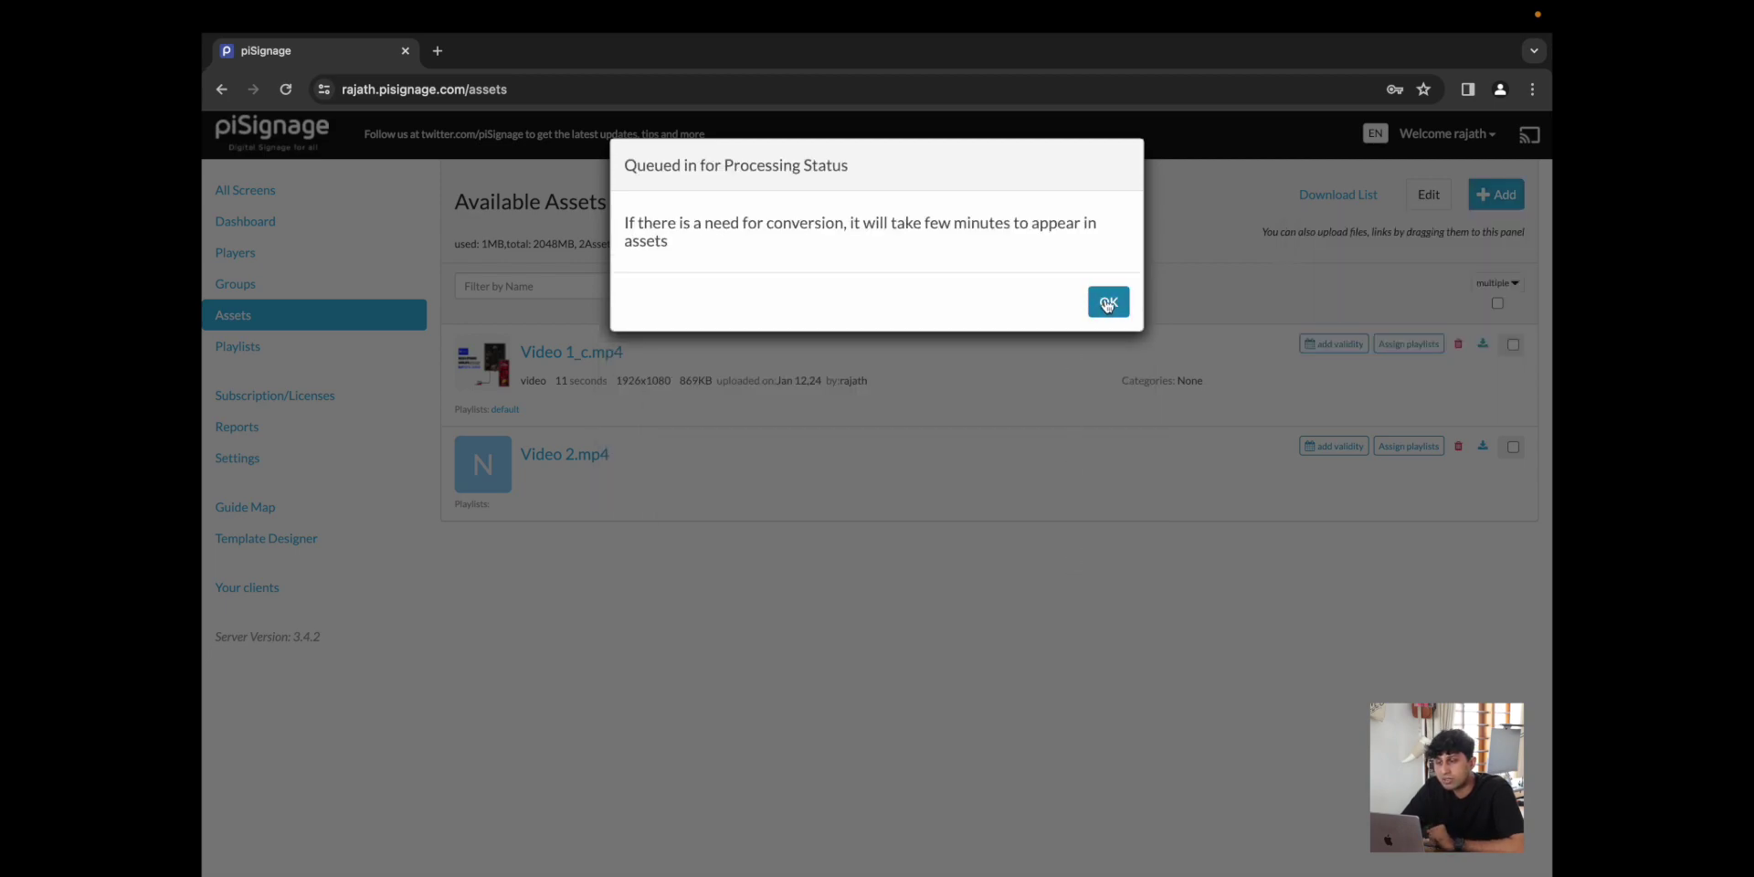
pyautogui.click(1107, 303)
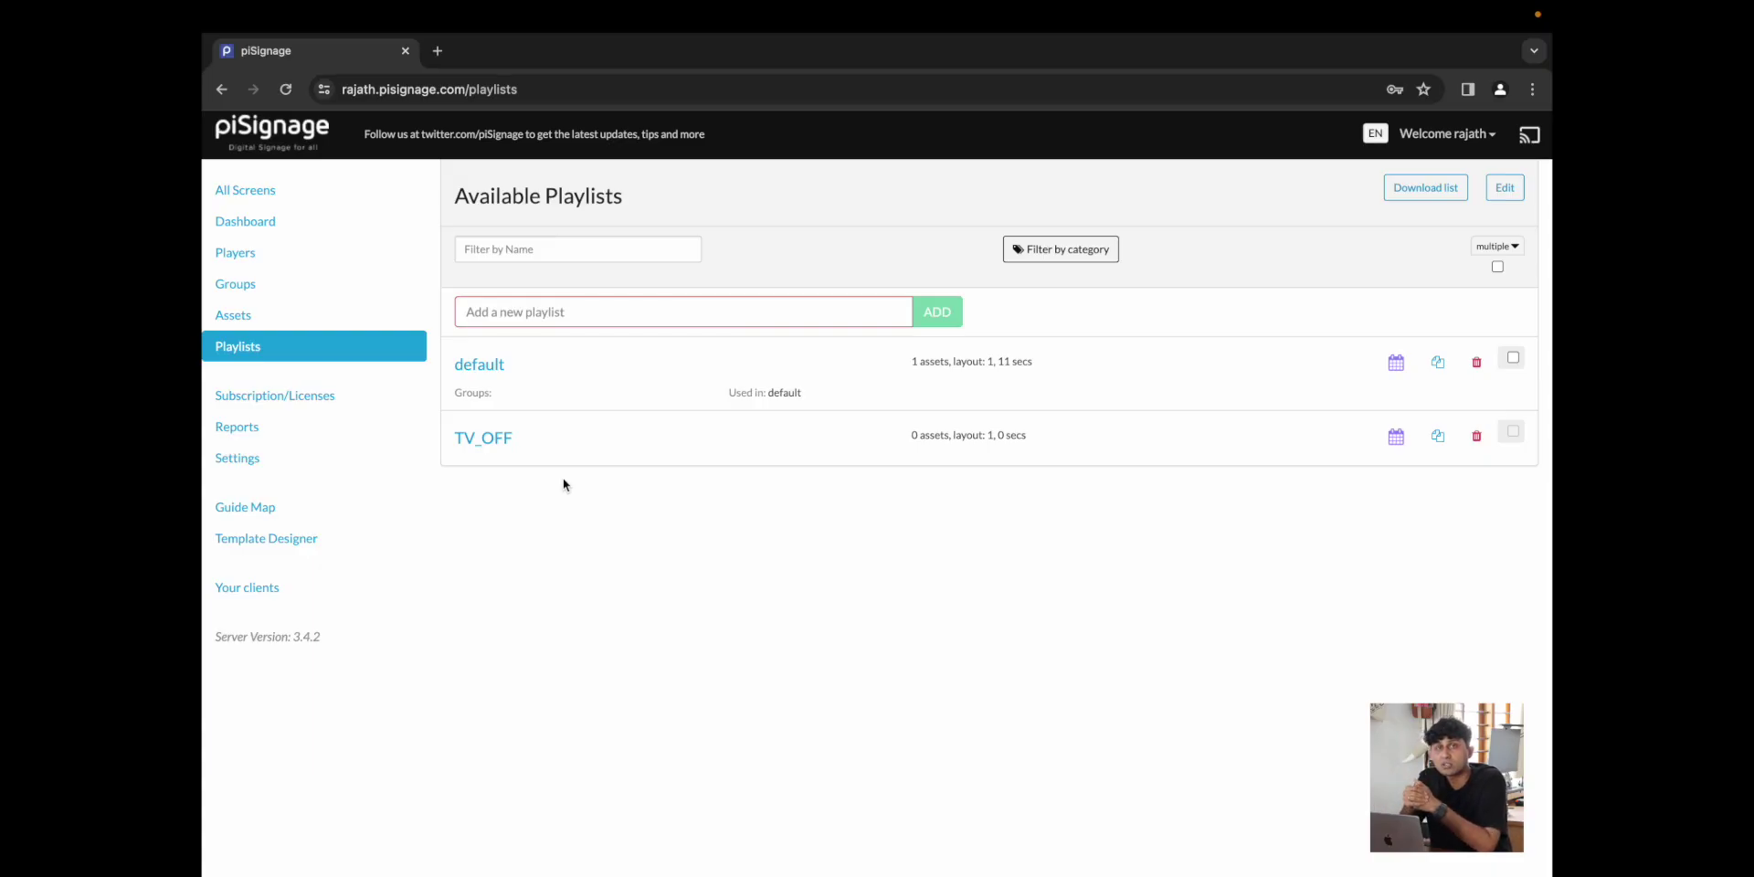
# Create a playlist named "My first playlist" and add Video 1_c.mp4 and Video 2_c.mp4 to it
pyautogui.click(507, 360)
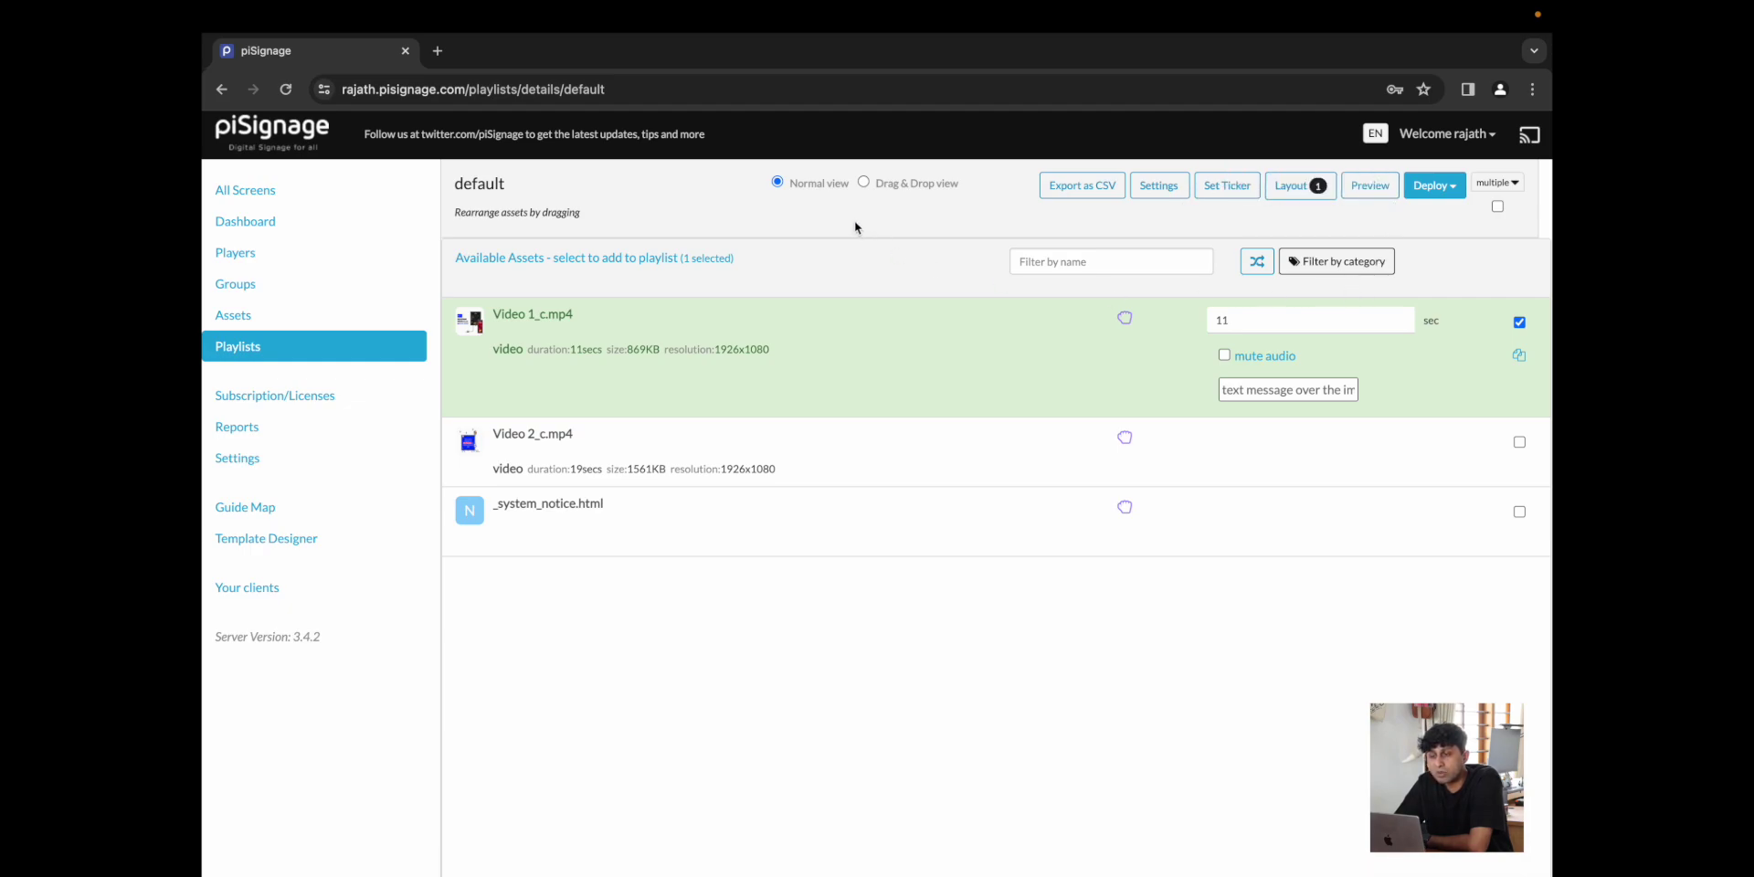
pyautogui.click(270, 356)
pyautogui.click(538, 313)
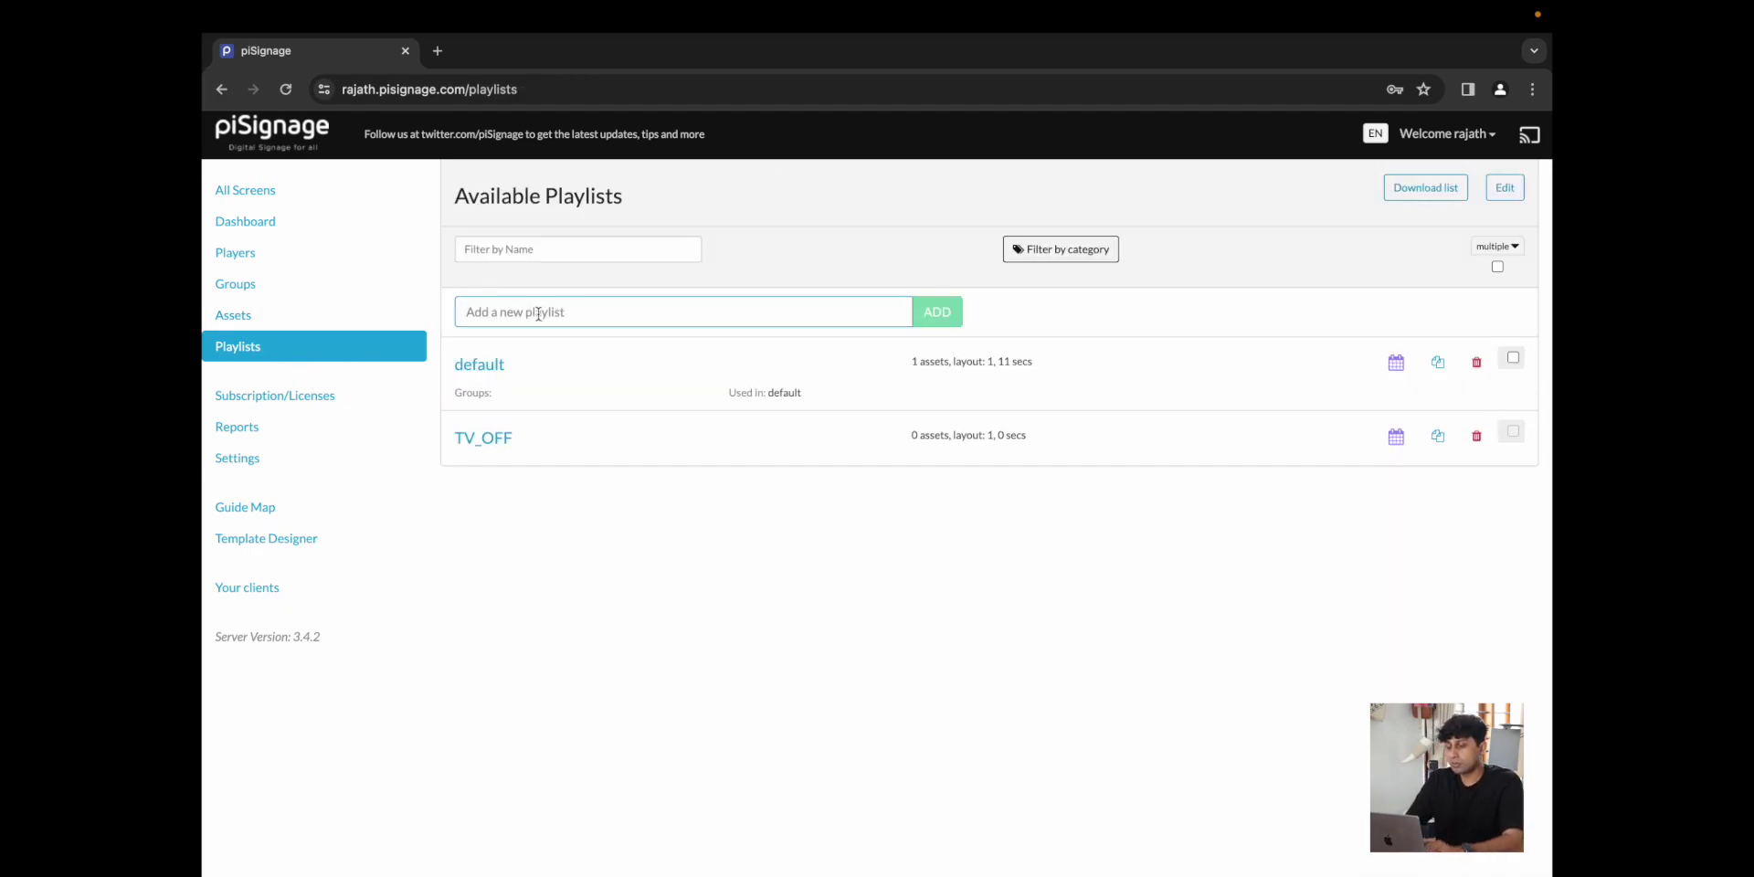
pyautogui.write('My first playlist')
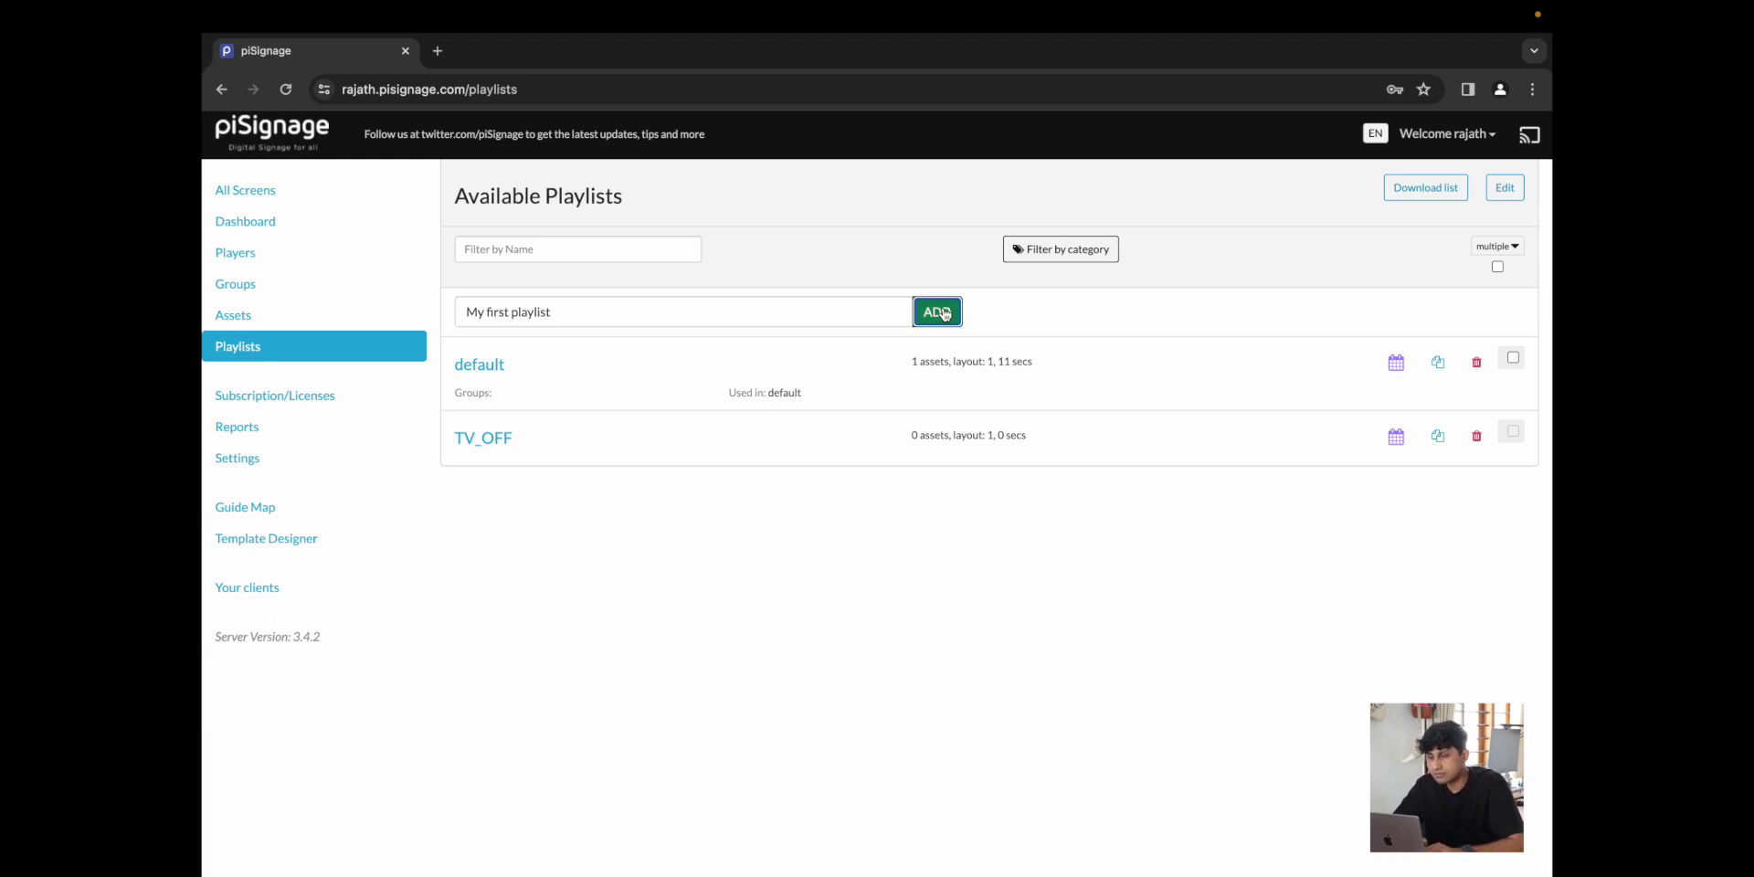
pyautogui.click(941, 312)
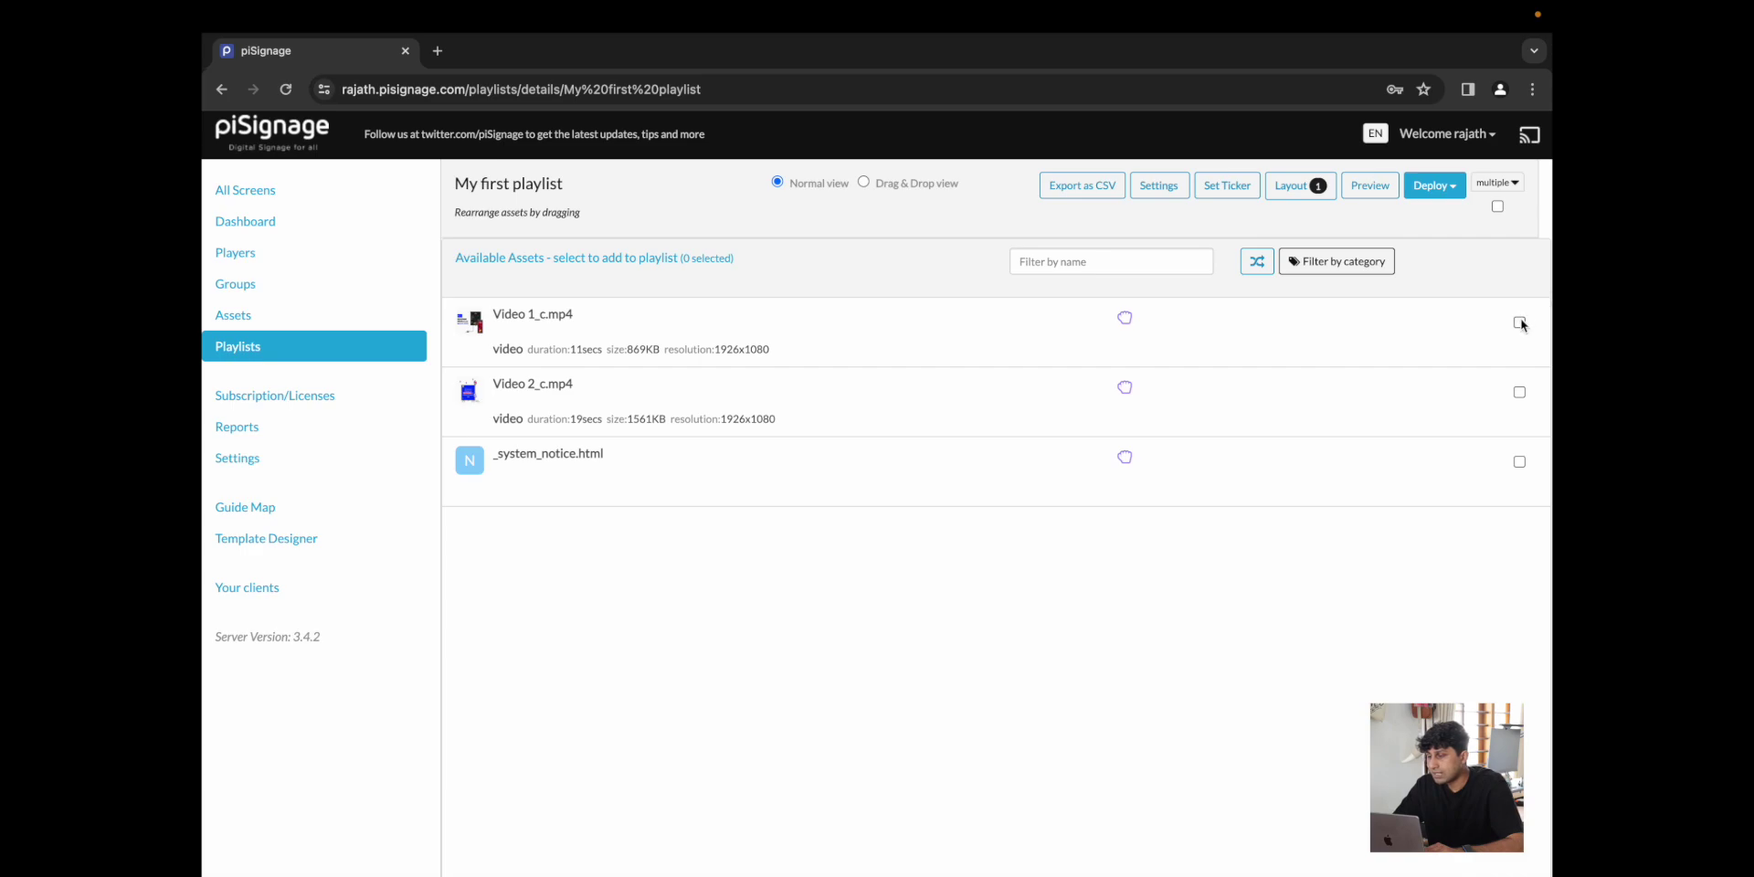
pyautogui.click(1520, 322)
pyautogui.click(1521, 443)
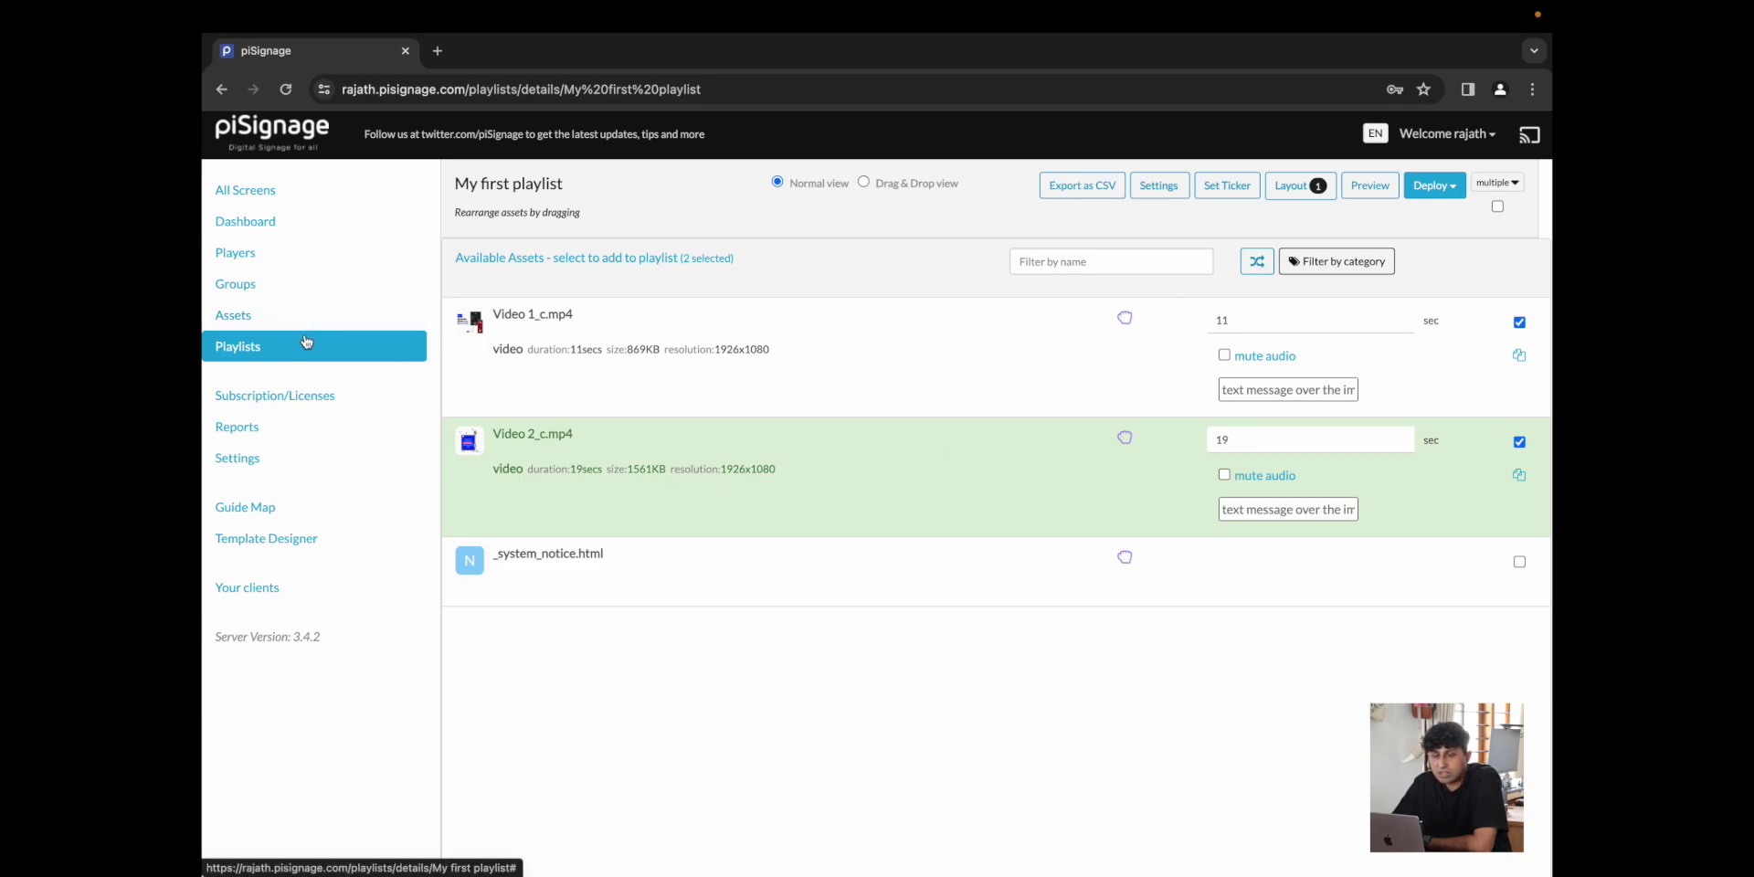
# Open the default group's playlist schedule and show the players registered to the group
pyautogui.click(282, 288)
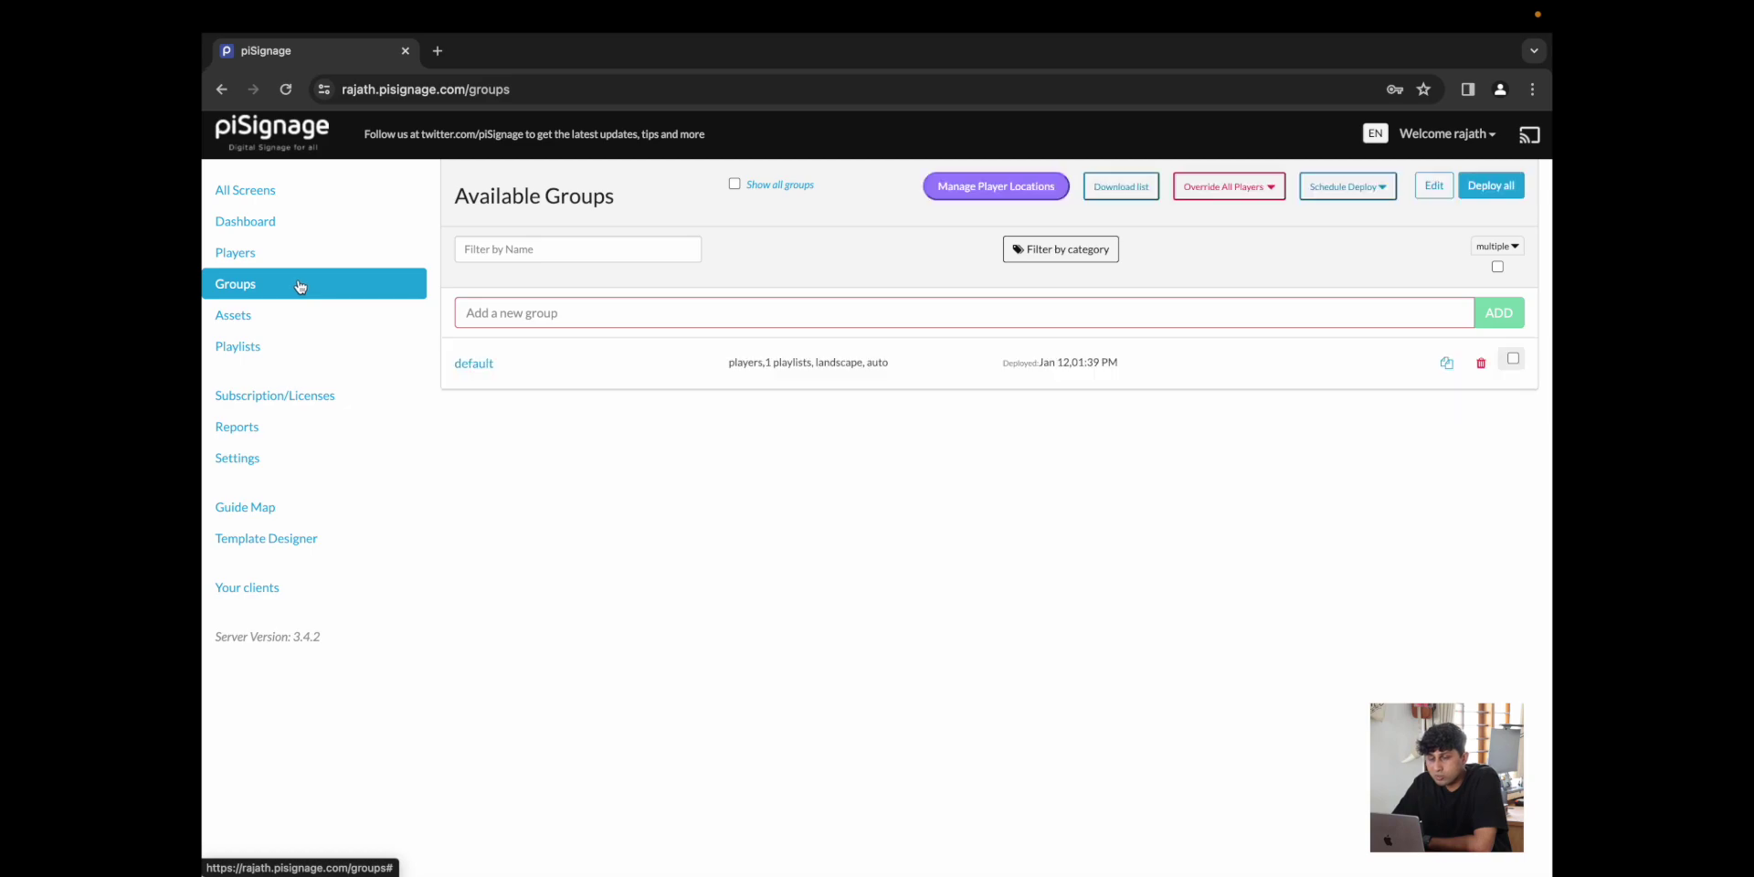
pyautogui.click(474, 365)
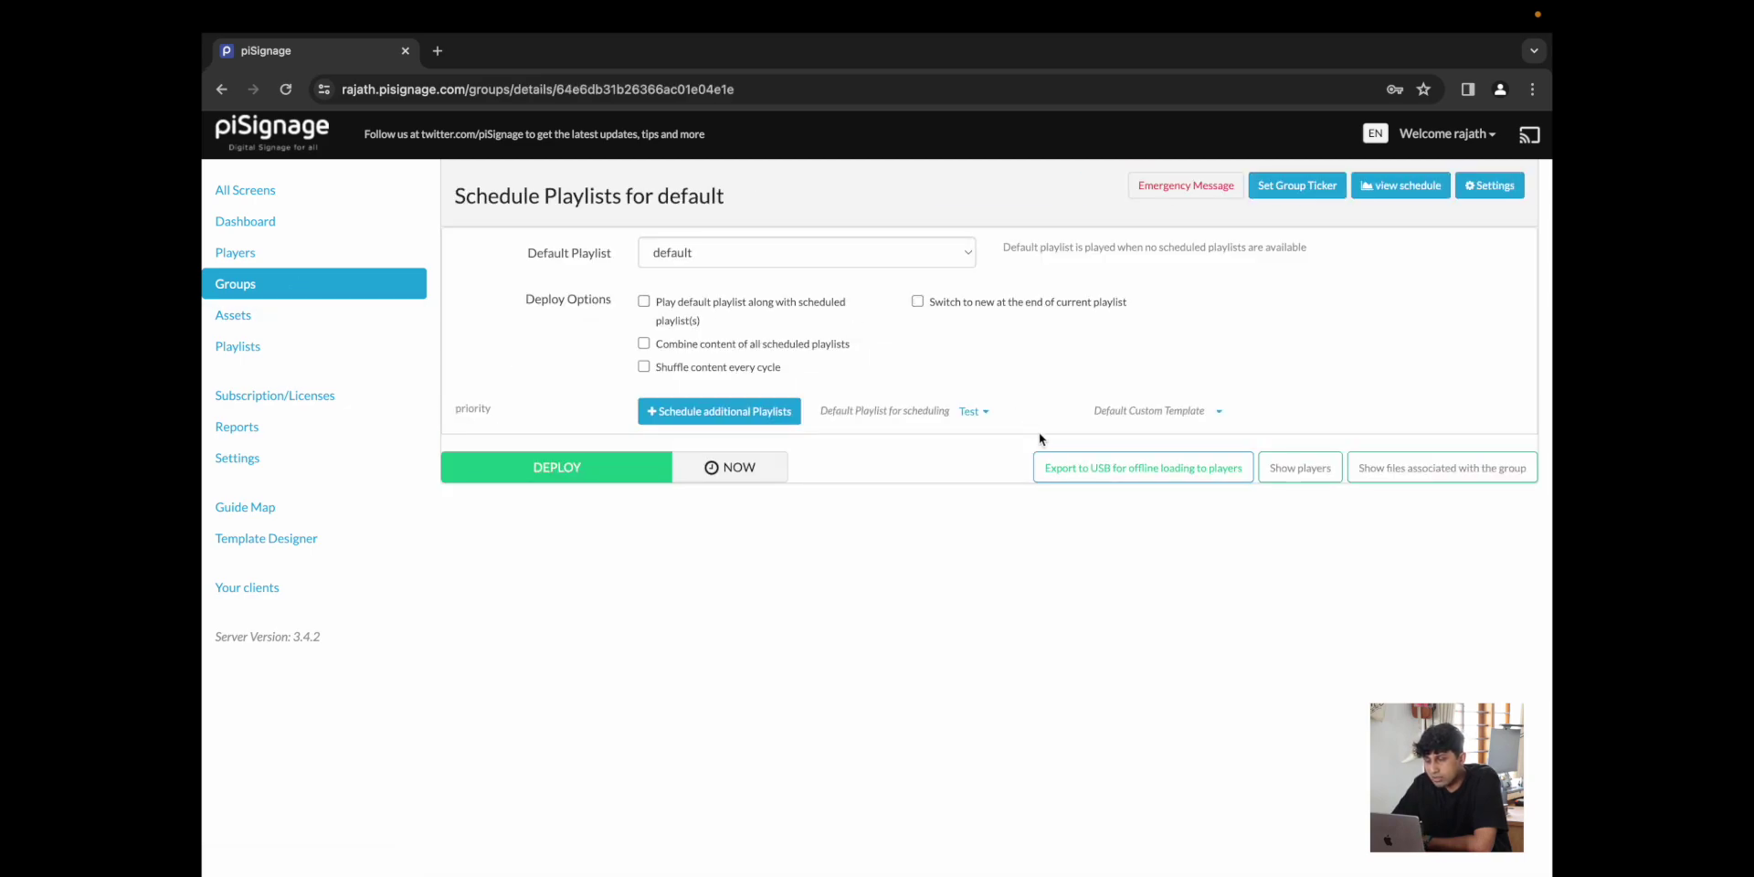
pyautogui.click(1299, 470)
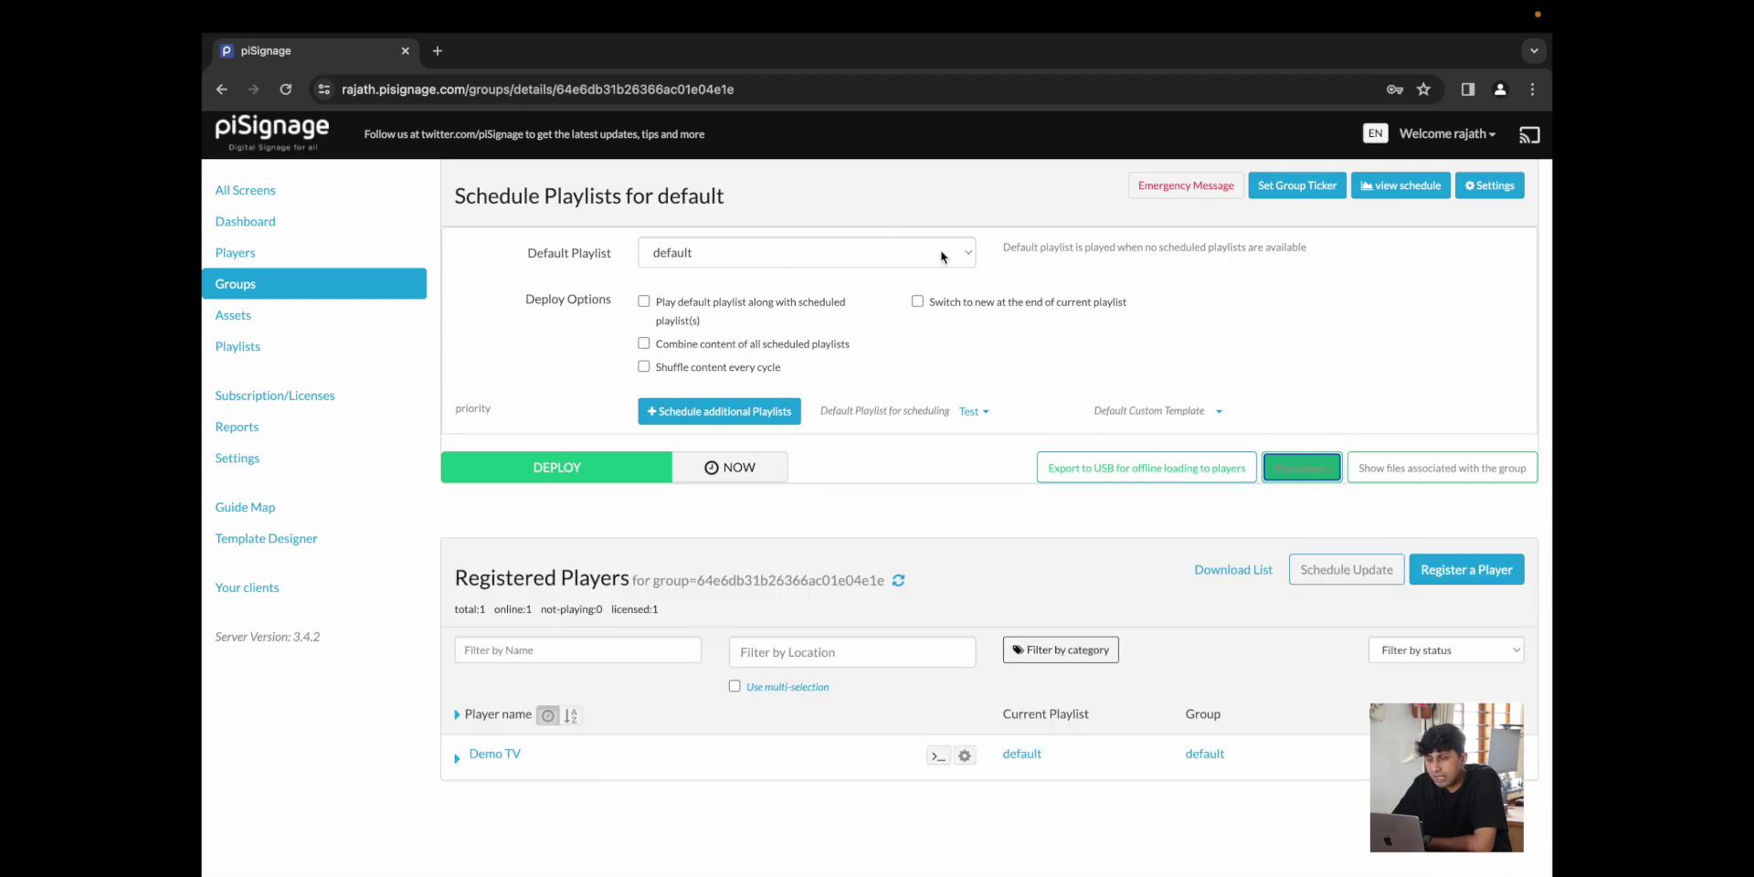
# Set My first playlist as the default group's default playlist and deploy it to the players
pyautogui.click(971, 258)
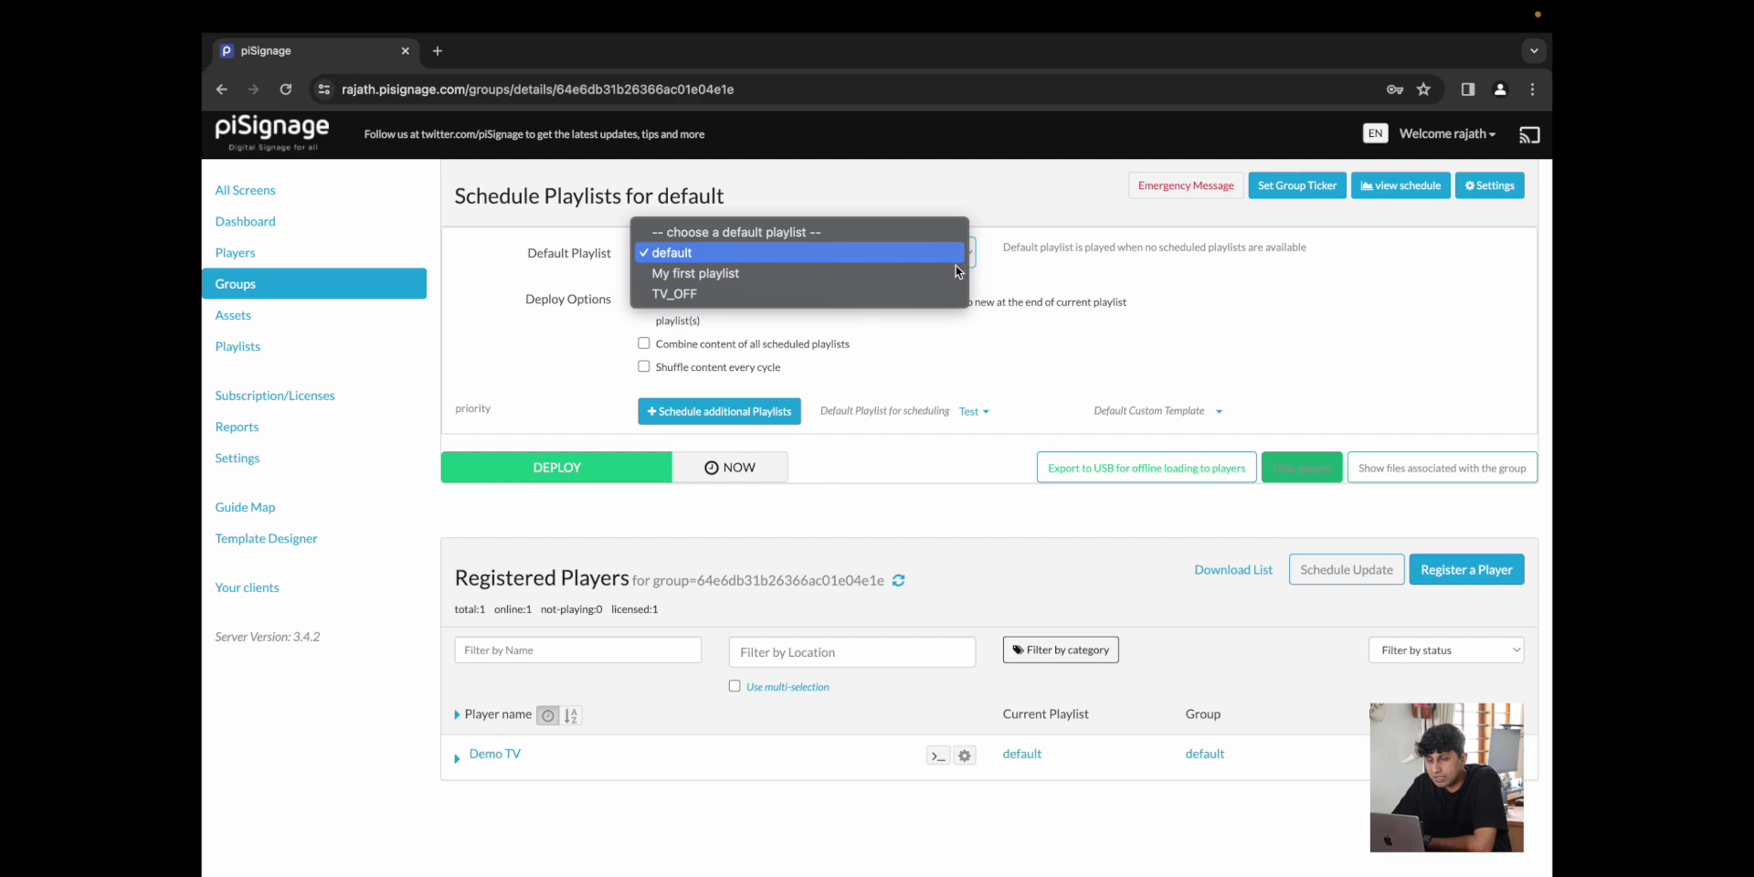
pyautogui.click(933, 274)
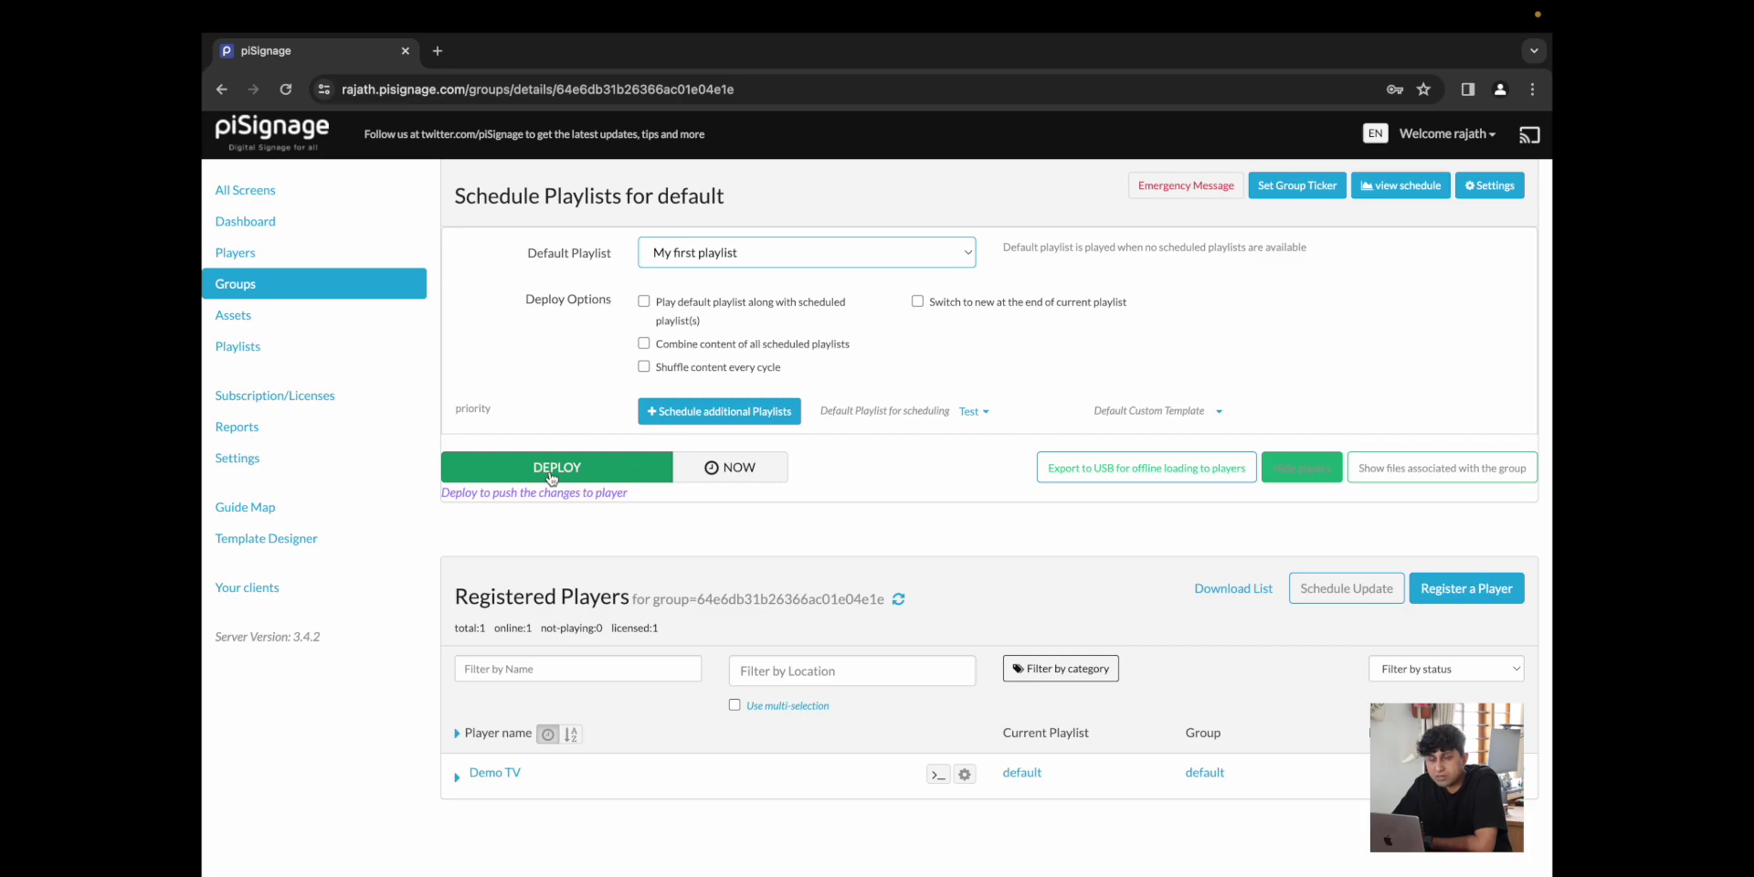
pyautogui.click(552, 471)
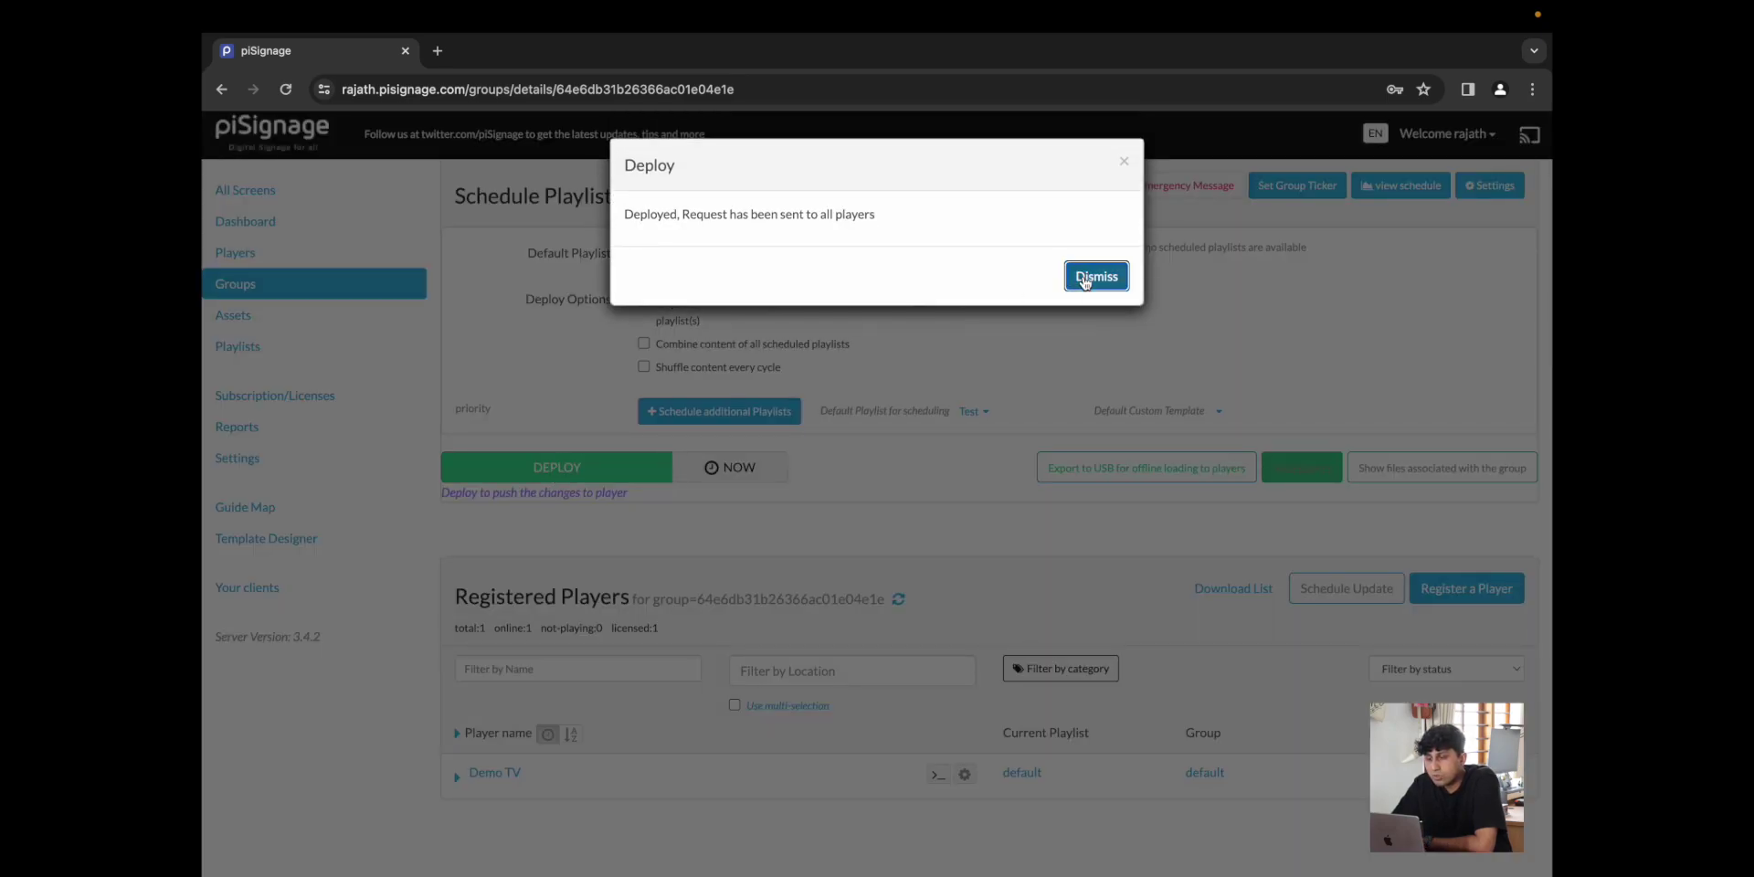
pyautogui.click(1084, 278)
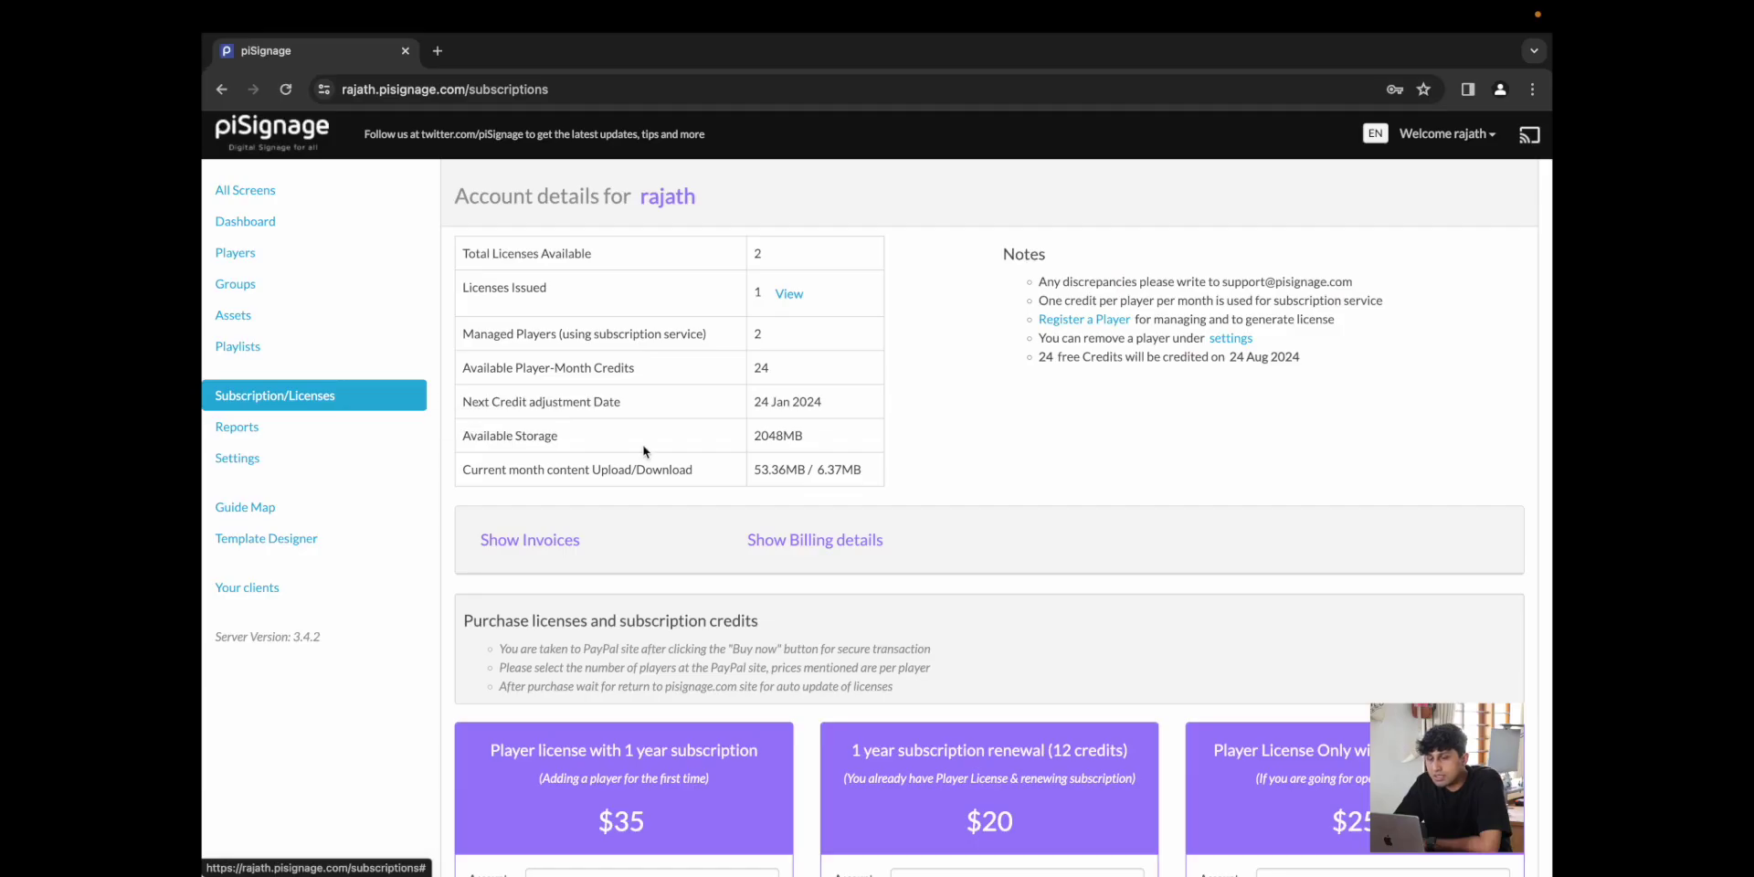
# Look through the licence purchase options, reports, account settings down to player de-registration, the guide map and the template designer
pyautogui.scroll(-3, 725, 502)
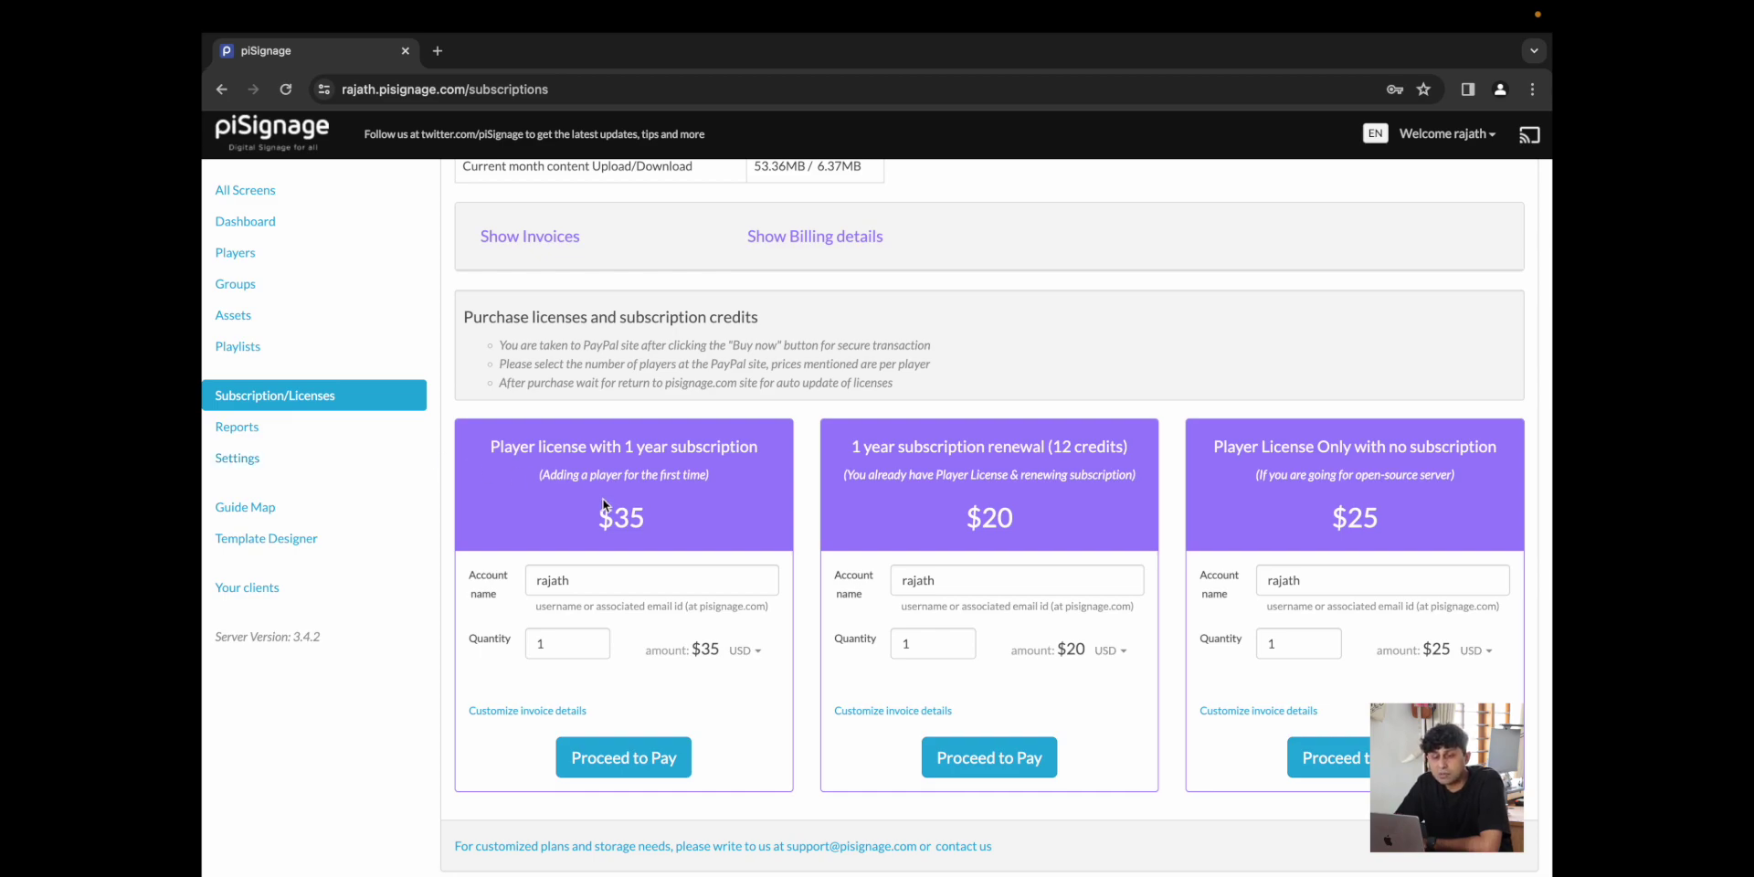
pyautogui.click(418, 432)
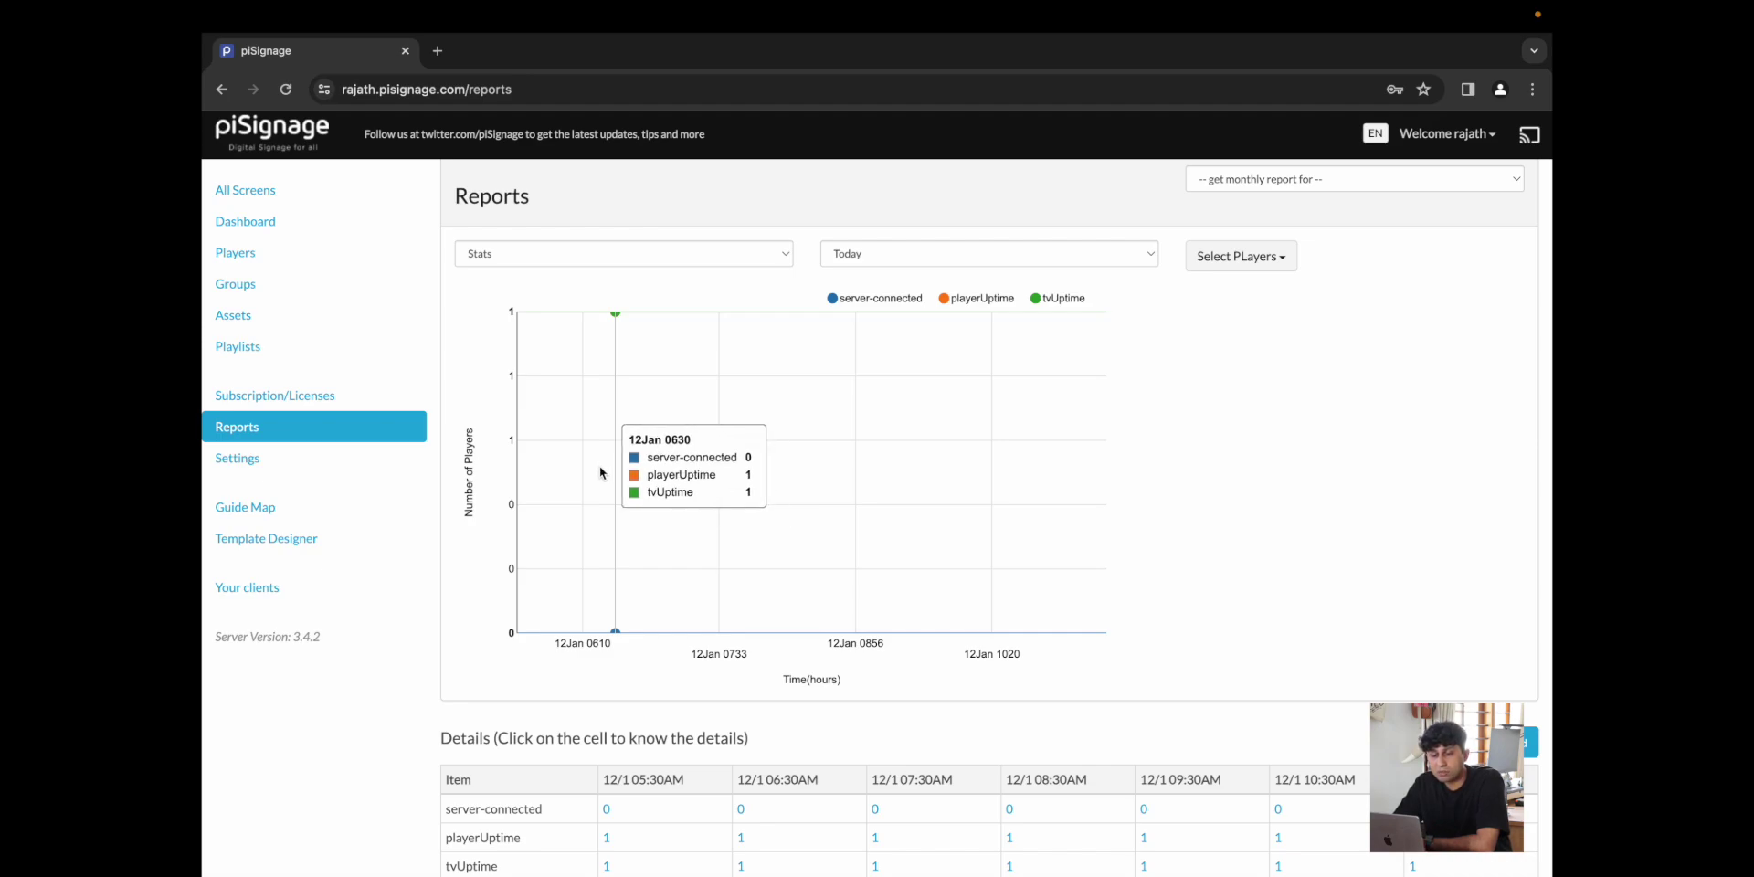
pyautogui.click(315, 461)
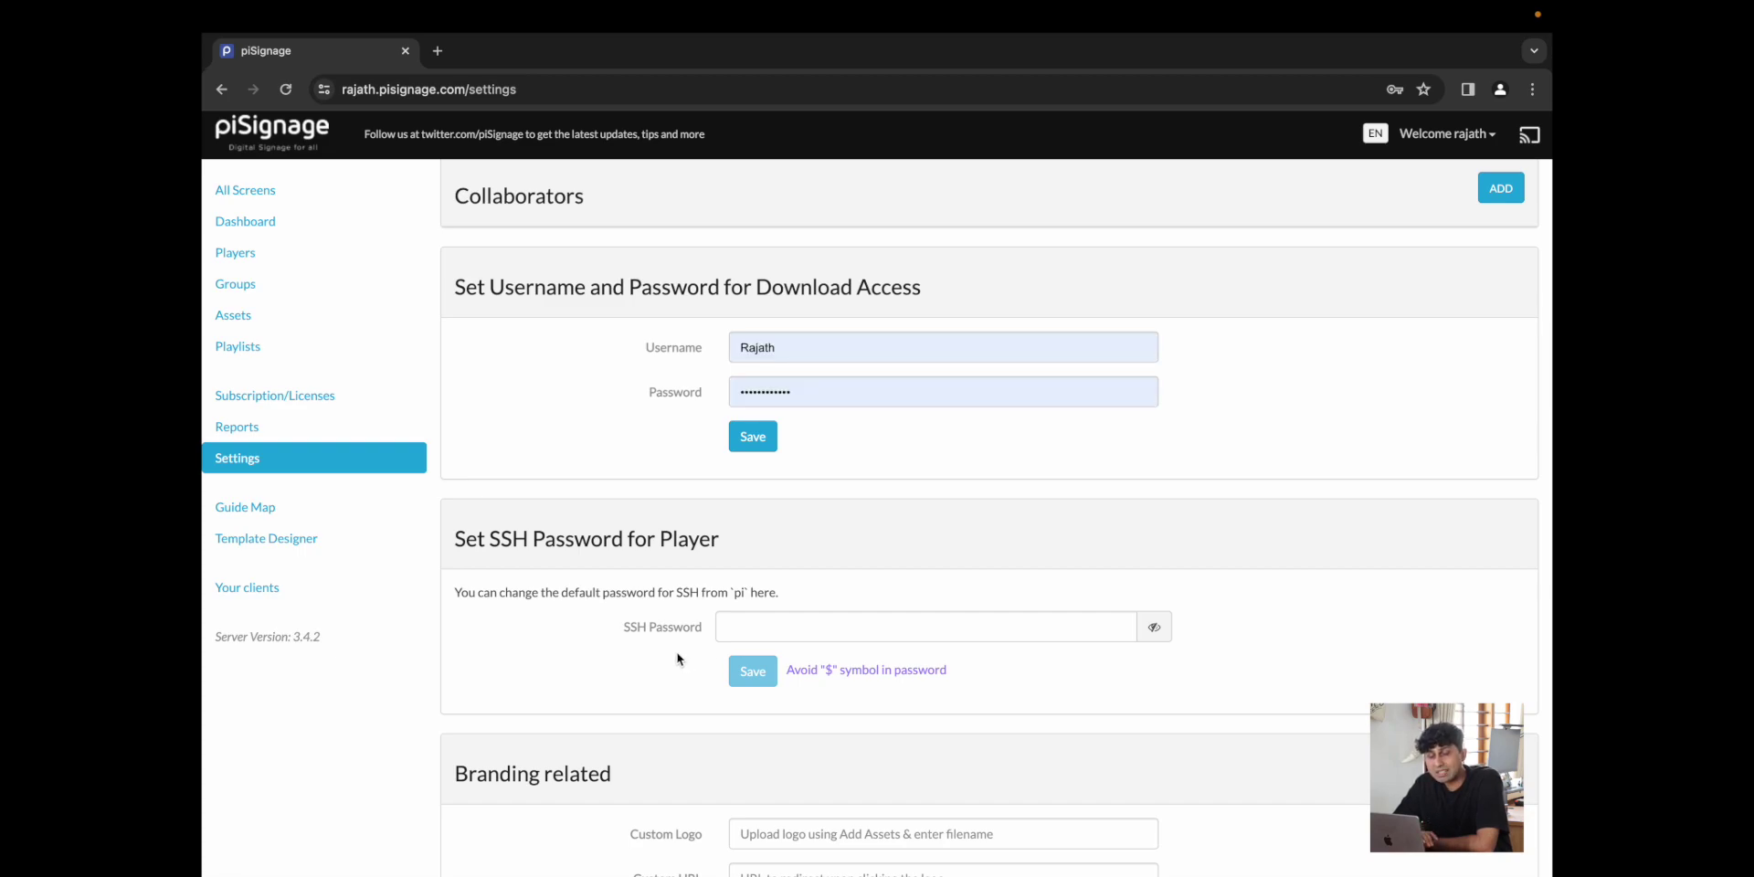
pyautogui.scroll(-5, 679, 657)
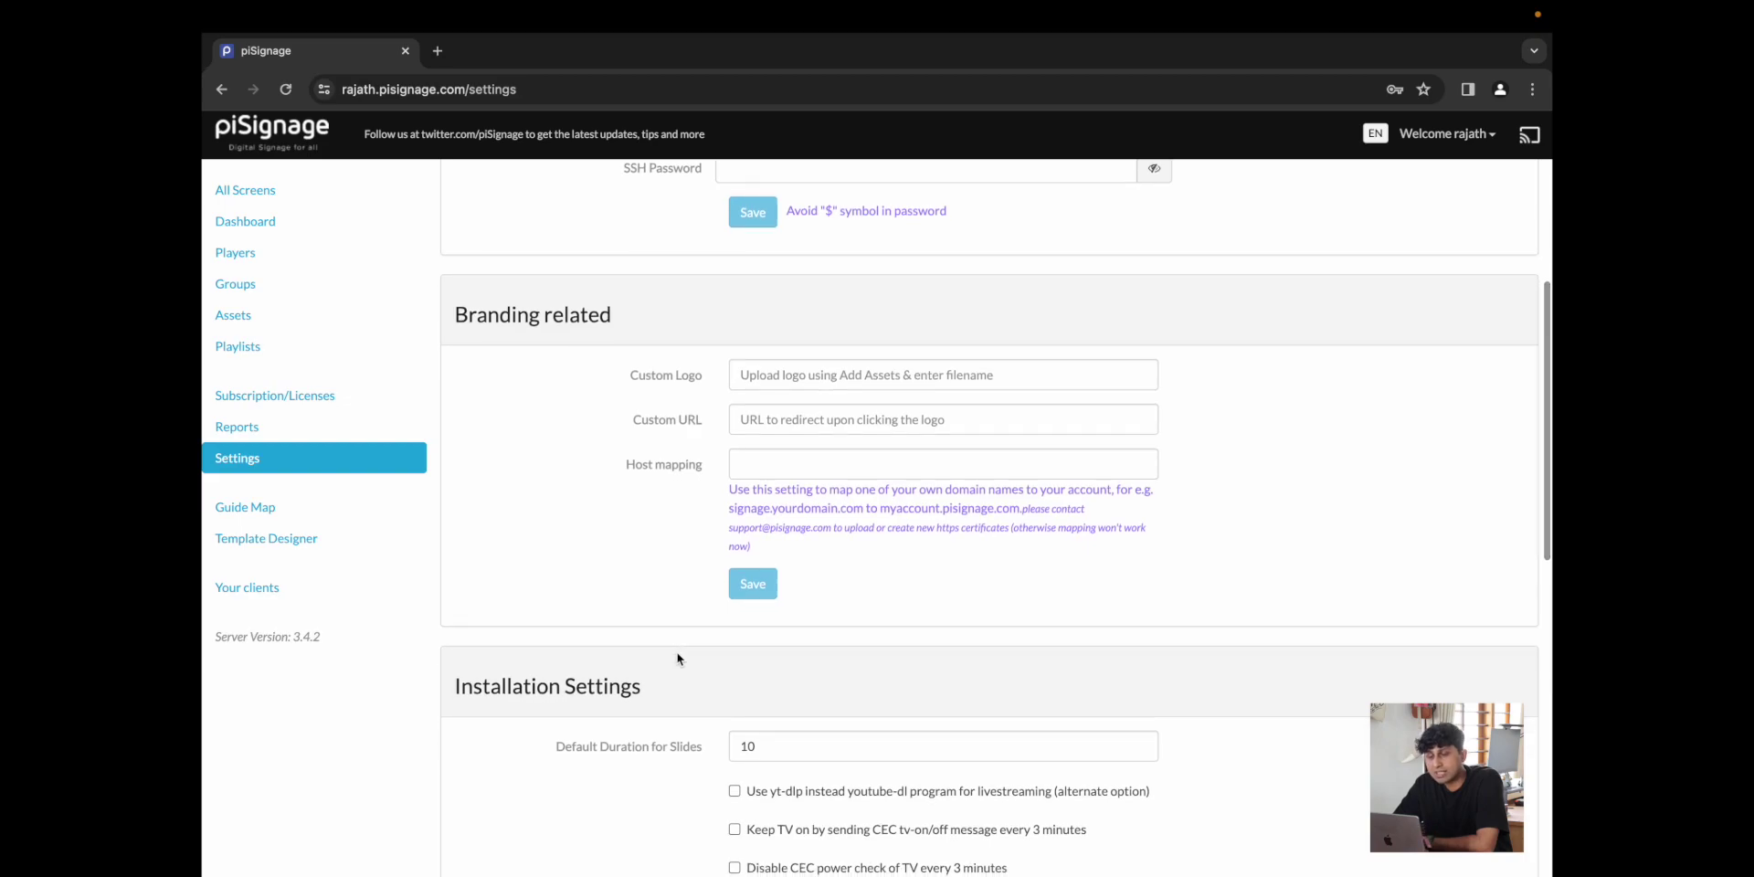
pyautogui.scroll(-5, 679, 657)
pyautogui.scroll(-5, 679, 658)
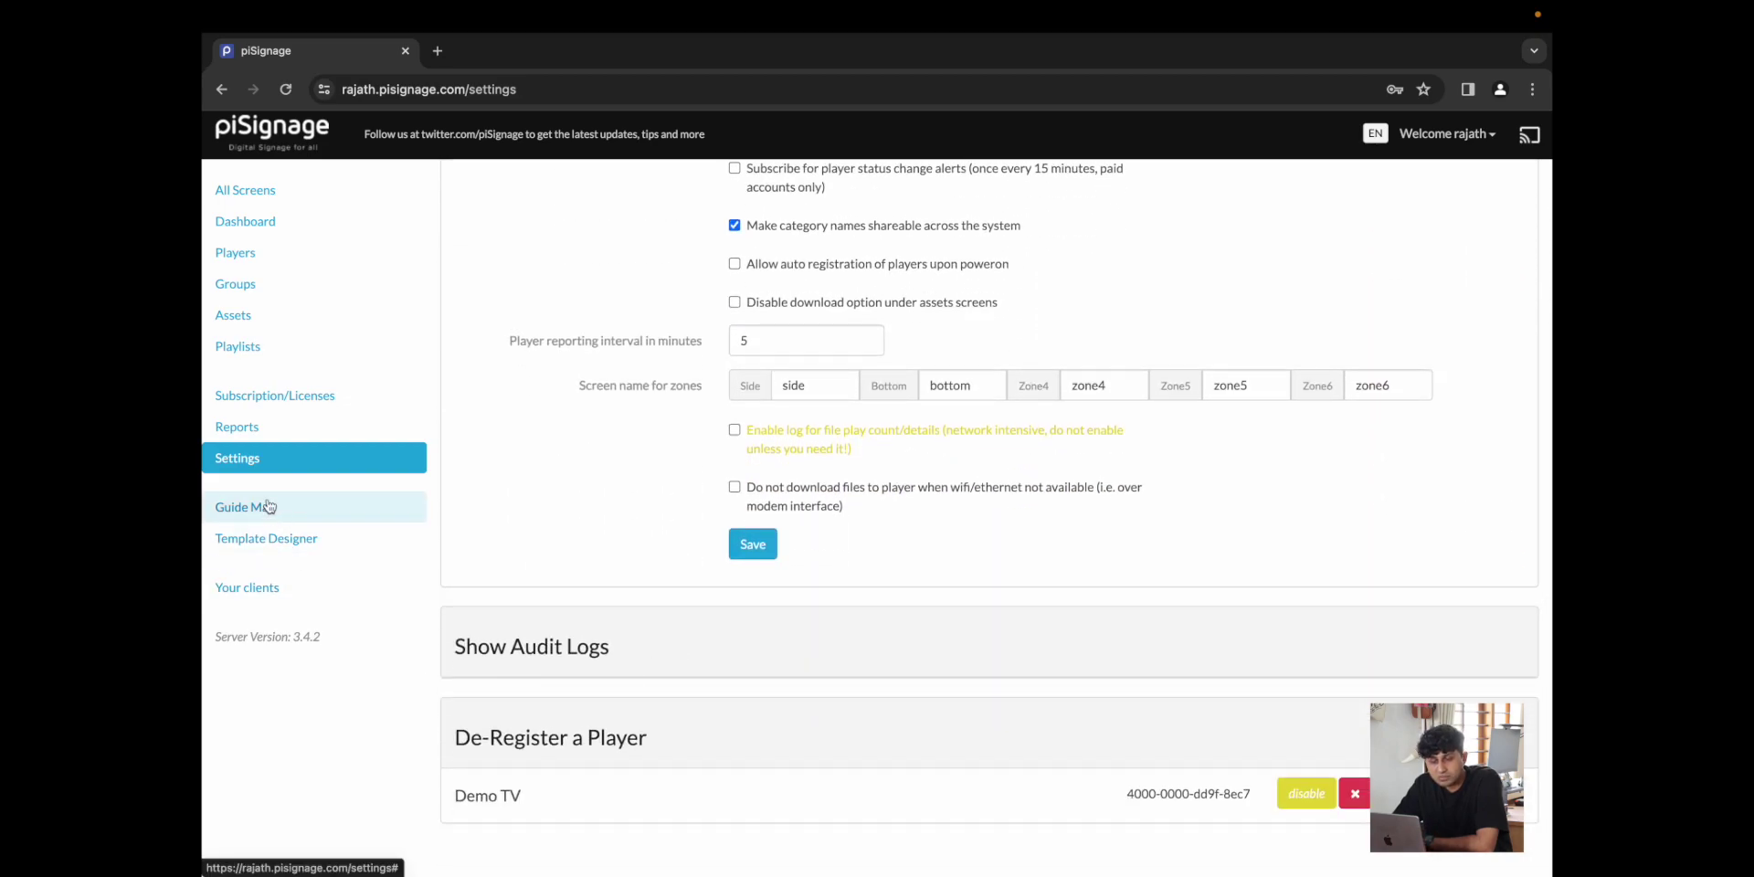
pyautogui.click(245, 507)
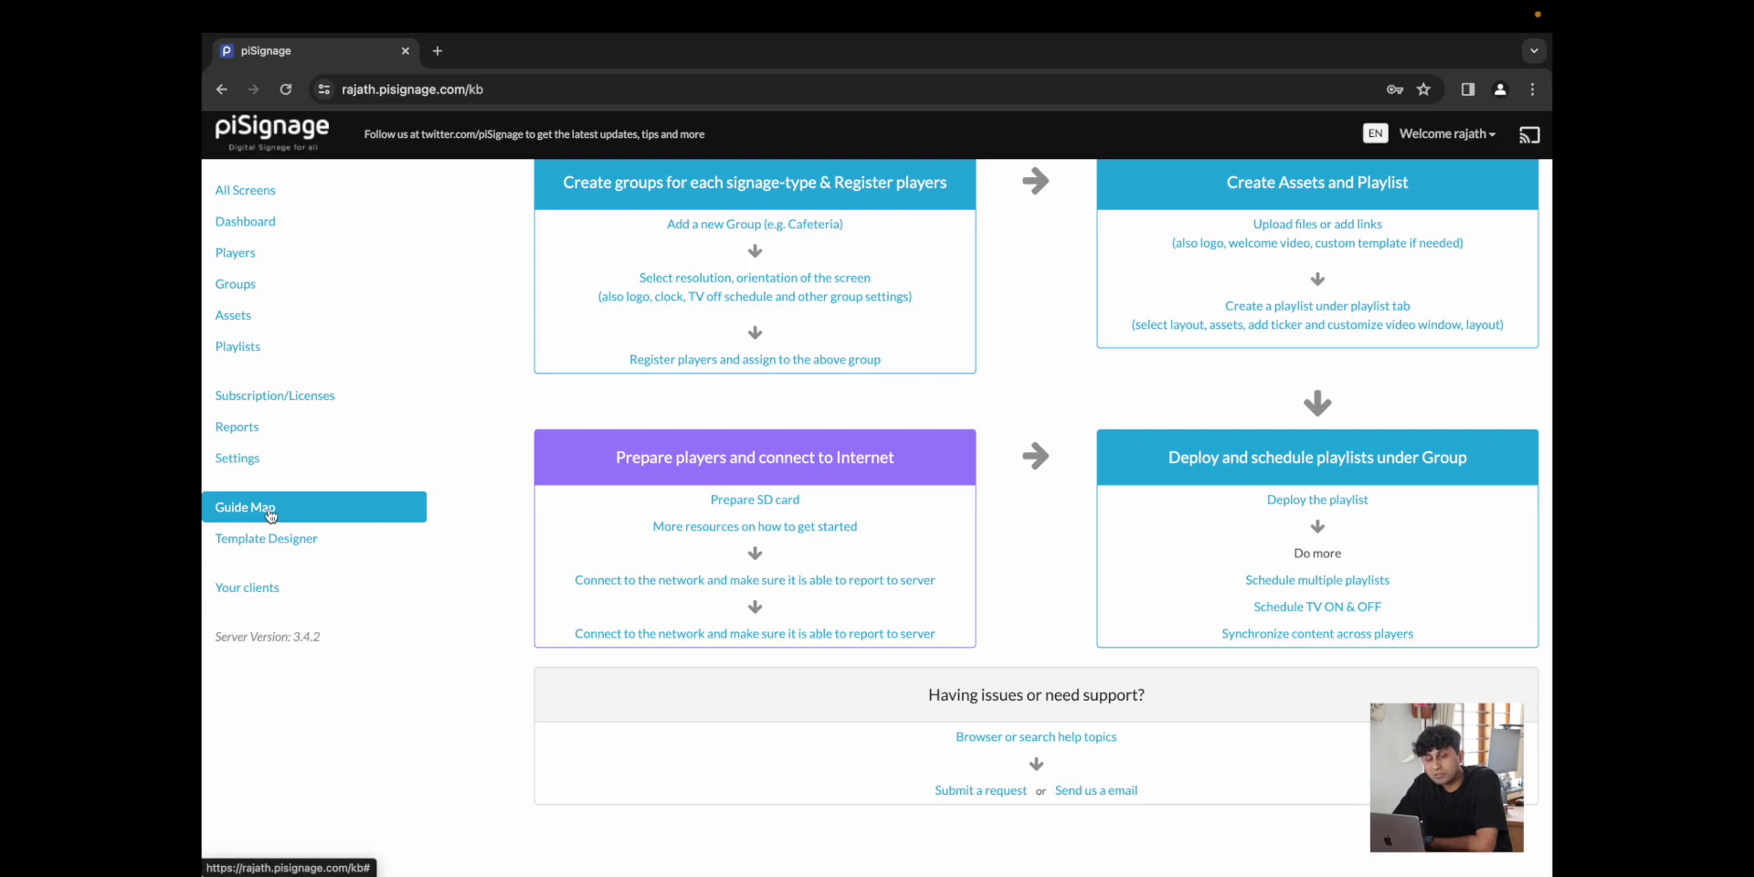
pyautogui.click(273, 543)
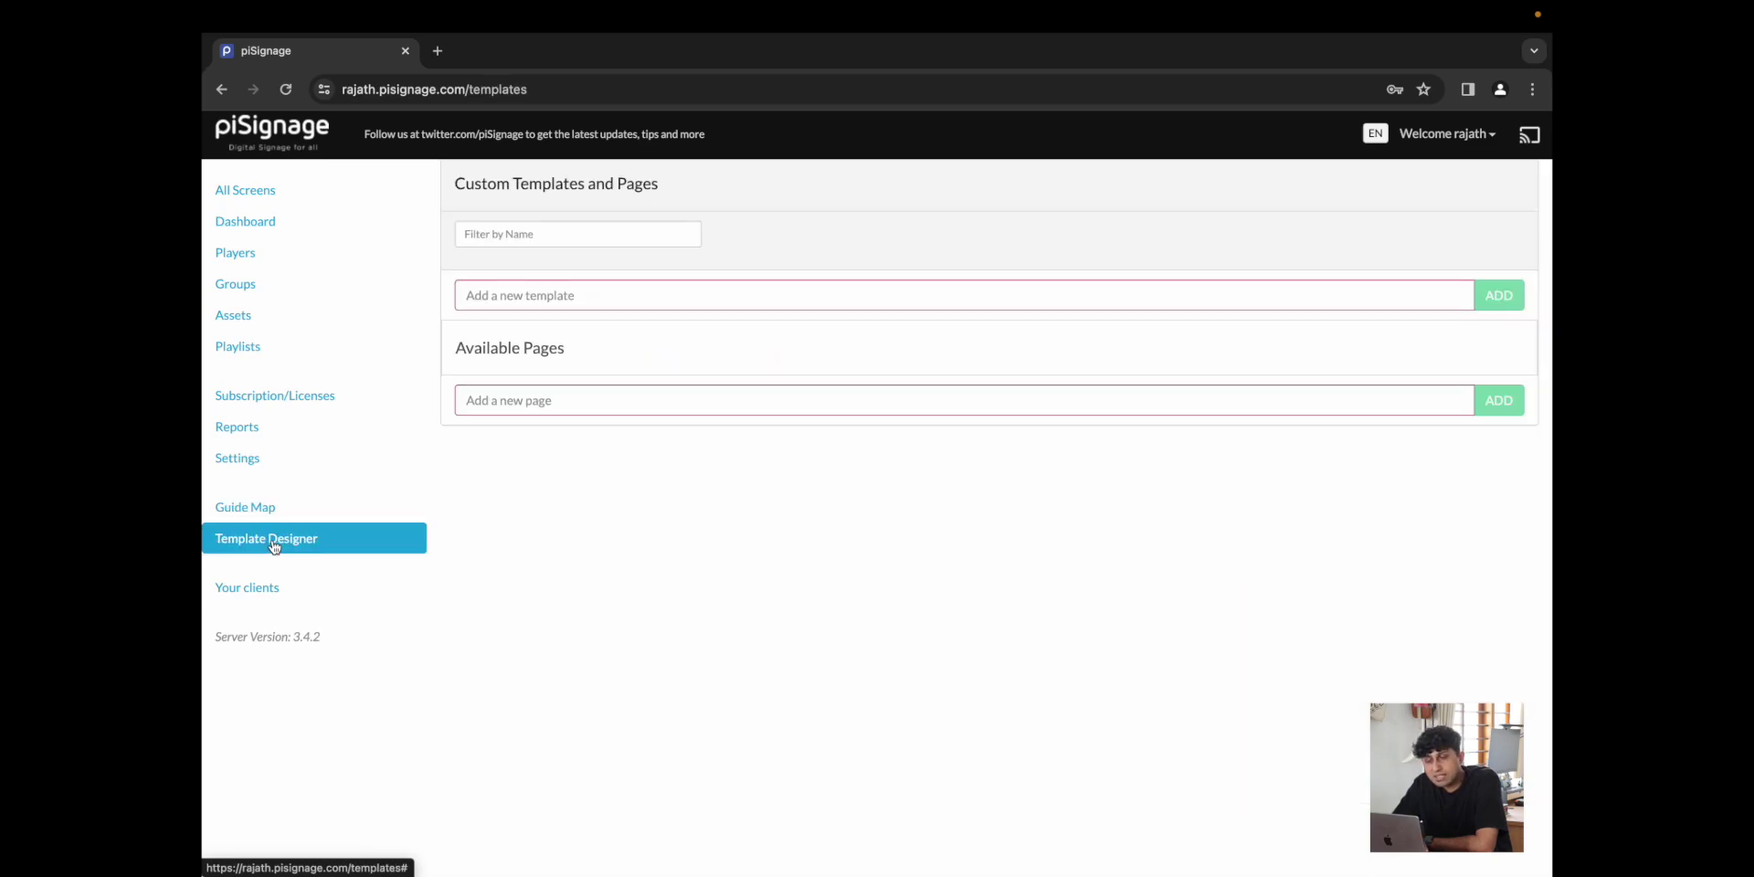